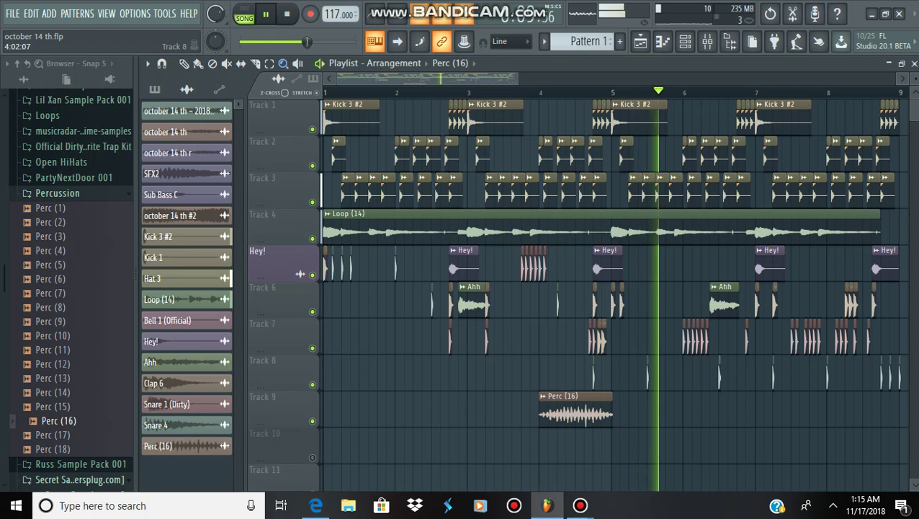
- Add the Kick (4) sample from the Kicks folder to Track 8 and position it halfway through bar 2
scroll(71, 289, "up", 5)
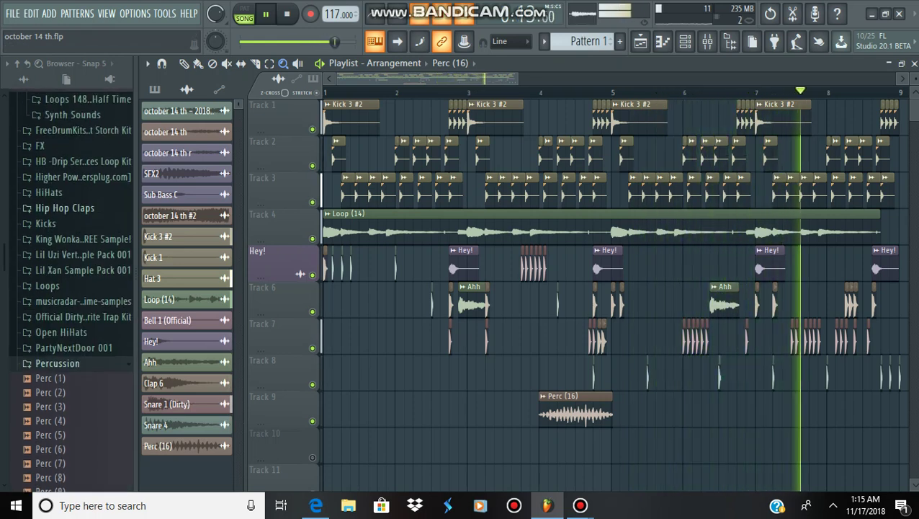
left_click(47, 224)
left_click(51, 238)
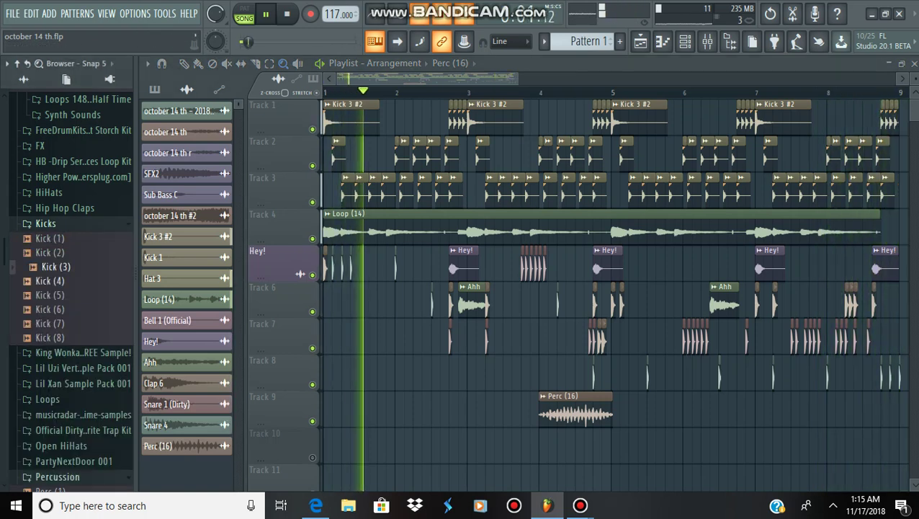
left_click_drag(50, 281, 311, 412)
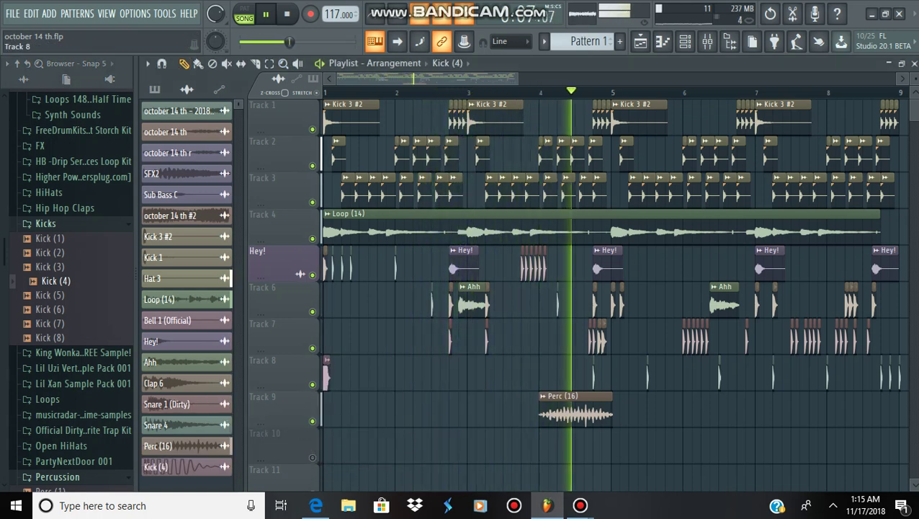
left_click_drag(326, 376, 434, 368)
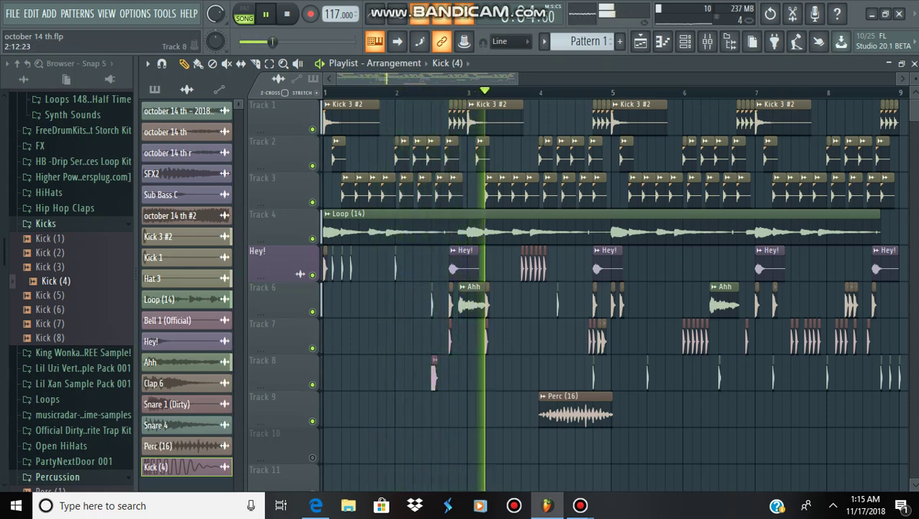
- Place three more Kick (4) clips around the middle of bar 3 on Track 8 and one on beat 4 of bar 2
left_click(496, 376)
left_click(507, 373)
left_click(515, 373)
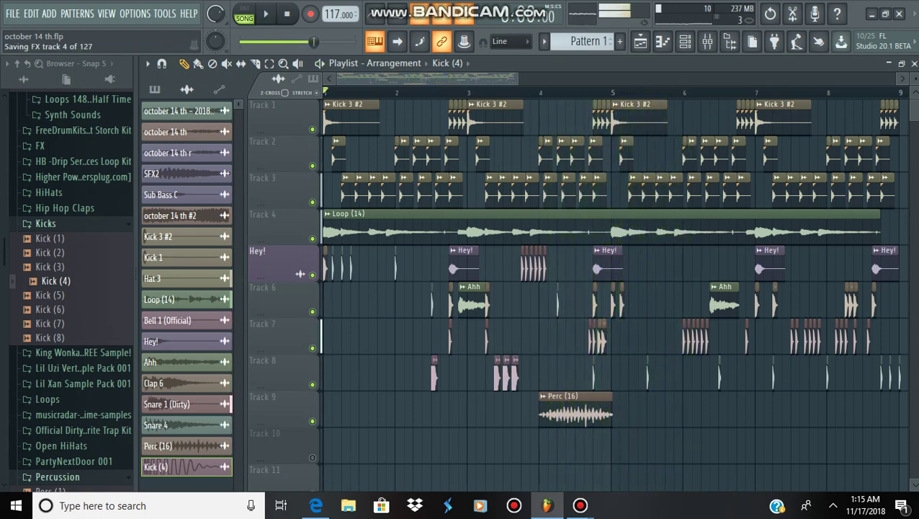
key("space")
key("space")
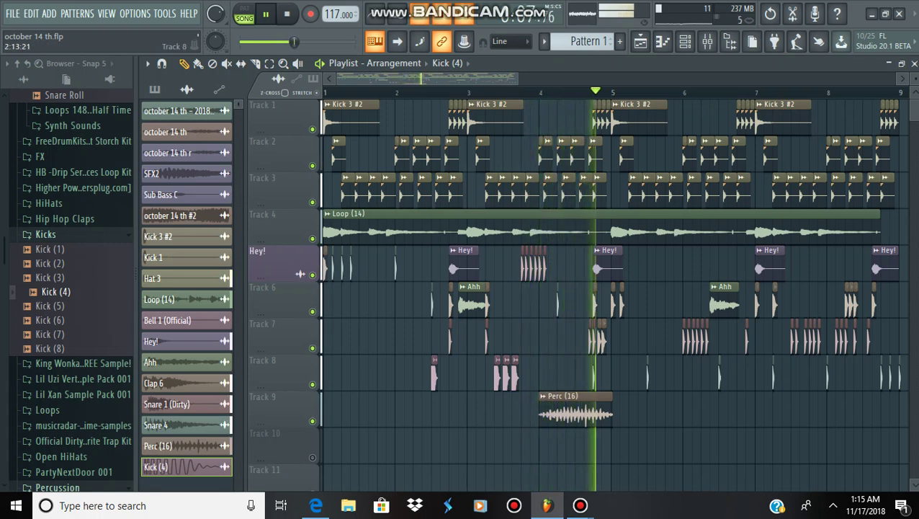
left_click(452, 374)
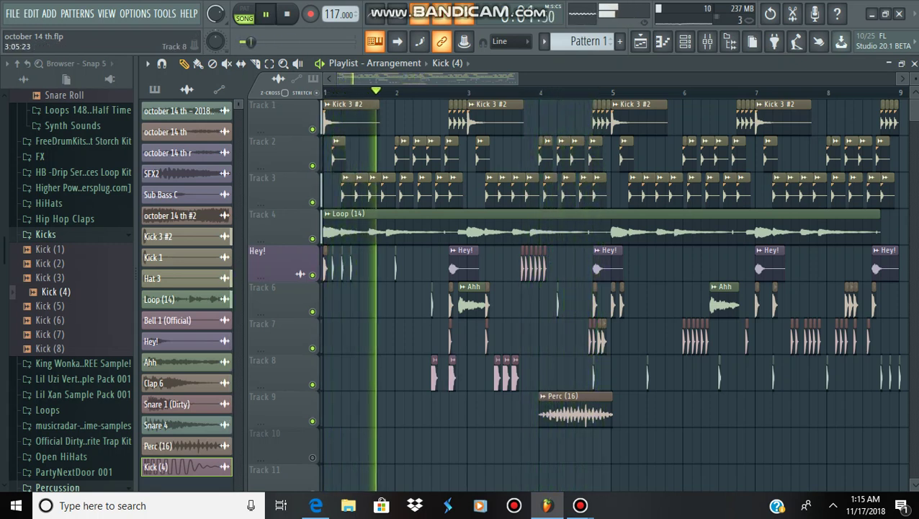
- Build an alternating run of Kick (4) clips early in bar 4, with four on Track 8 and three on Track 7
left_click(283, 63)
left_click_drag(368, 185, 639, 412)
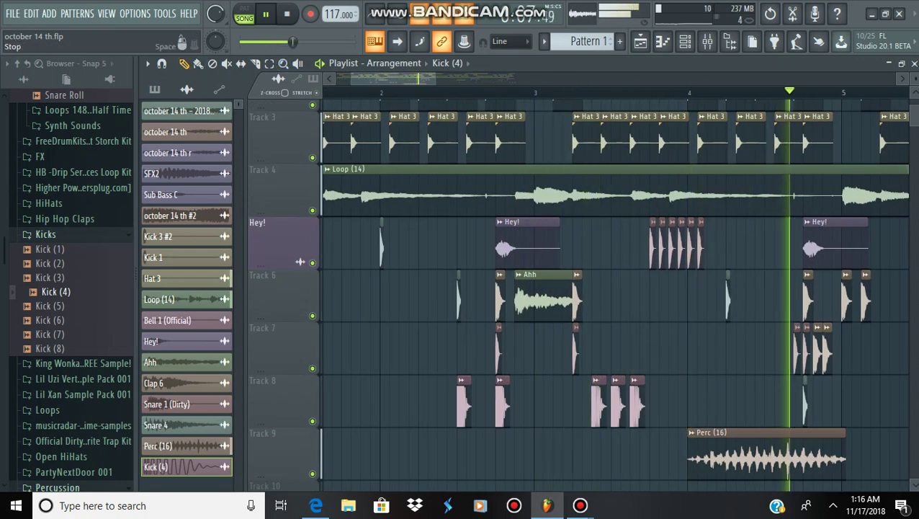
left_click_drag(639, 321, 839, 478)
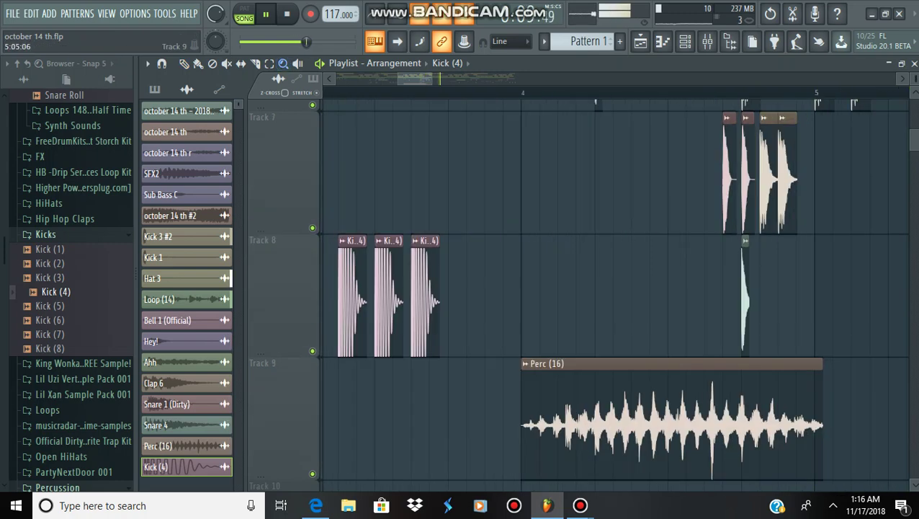
scroll(615, 295, "left", 1)
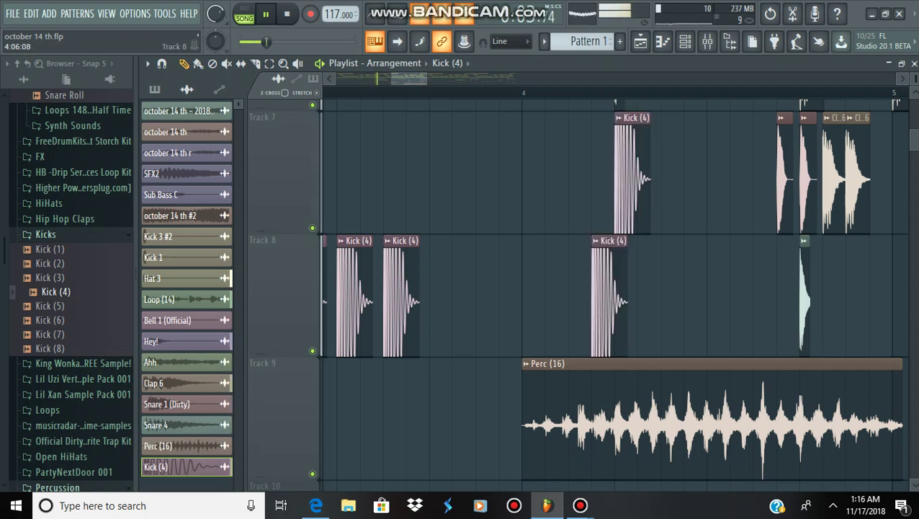
left_click(640, 295)
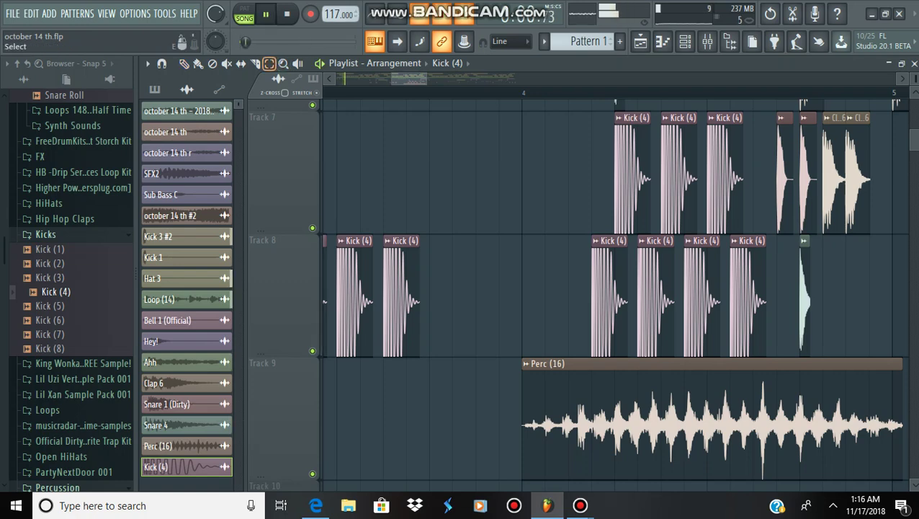
- Move the seven Kick (4) clips in bar 4 from Tracks 7 and 8 down to Tracks 10 and 11
left_click_drag(602, 173, 748, 487)
left_click(313, 475)
scroll(312, 475, "down", 2)
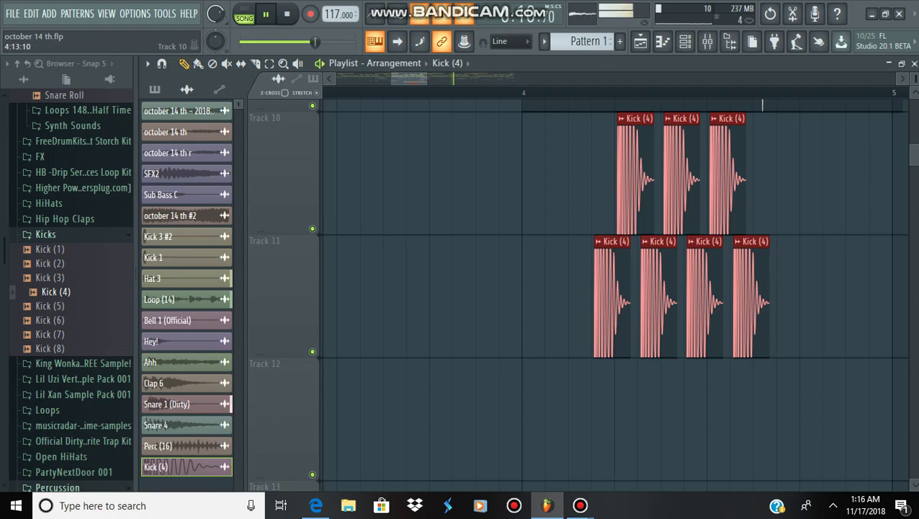
- Add one Kick (4) clip each on Tracks 10 and 11 late in bar 4, and two on Track 11 in bar 5
left_click(806, 173)
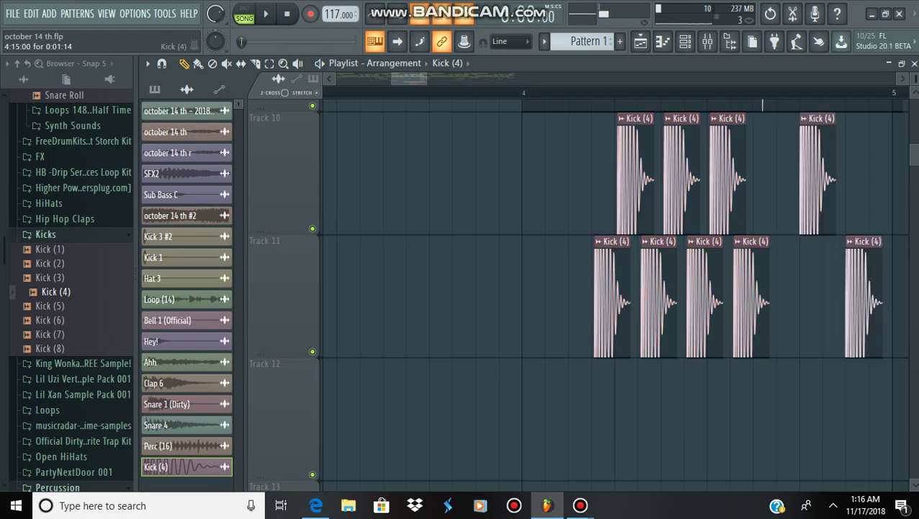
right_click(407, 173)
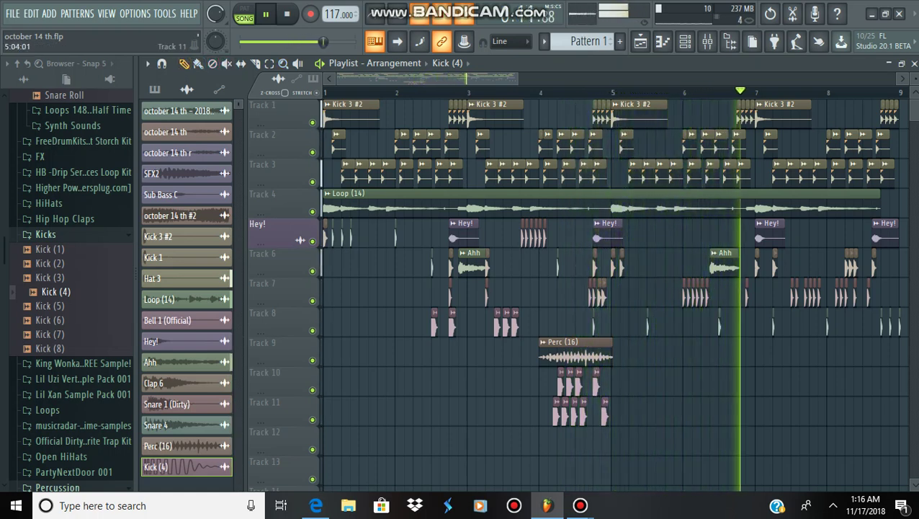
left_click(623, 413)
left_click(641, 413)
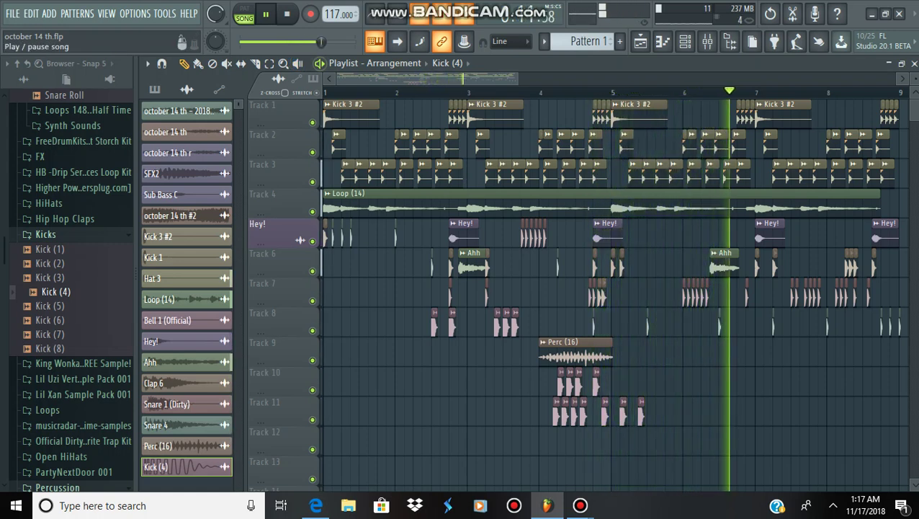
- Place five staggered Kick (4) clips at the start of bar 6: two on Track 8, two on Track 9 and one on Track 10
left_click_drag(688, 364, 768, 454)
scroll(612, 288, "up", 1)
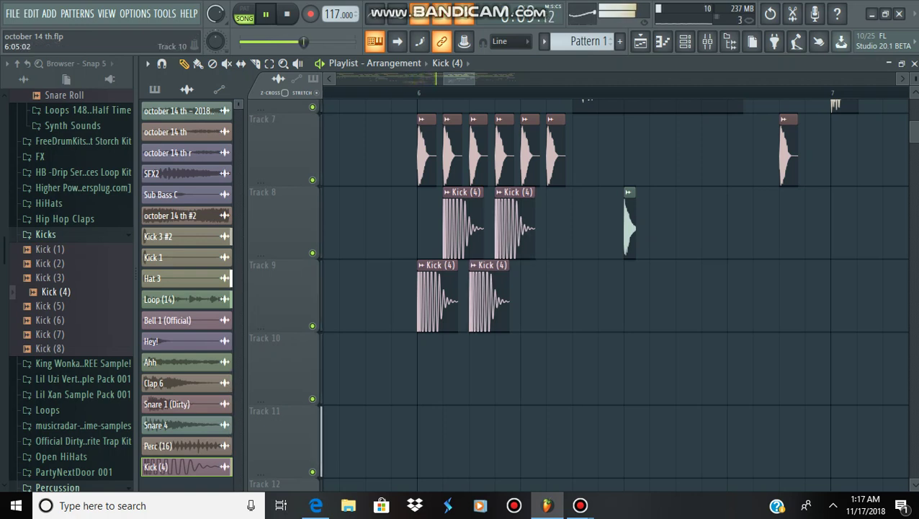
left_click(524, 370)
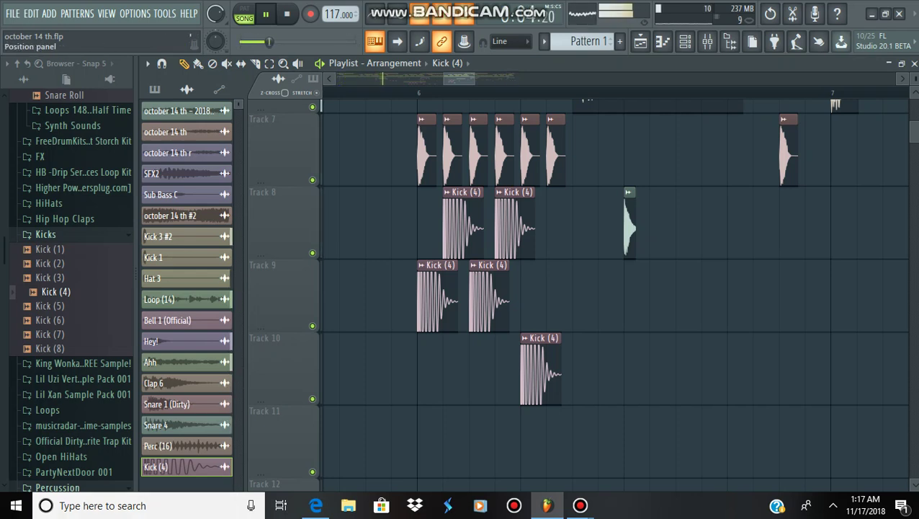
right_click(404, 153)
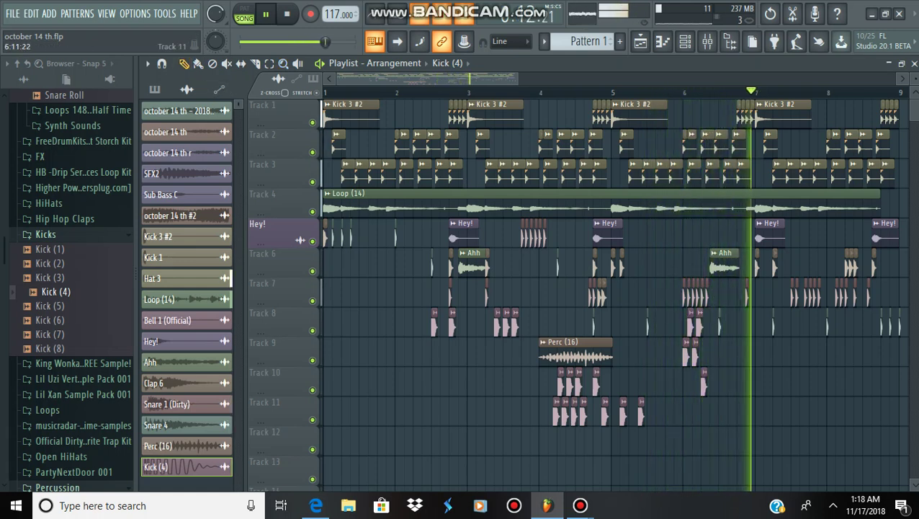
- Add five Kick (4) clips on Track 11: late in bar 6, at the start and end of bar 7, and two in bar 8
left_click(740, 411)
left_click(757, 411)
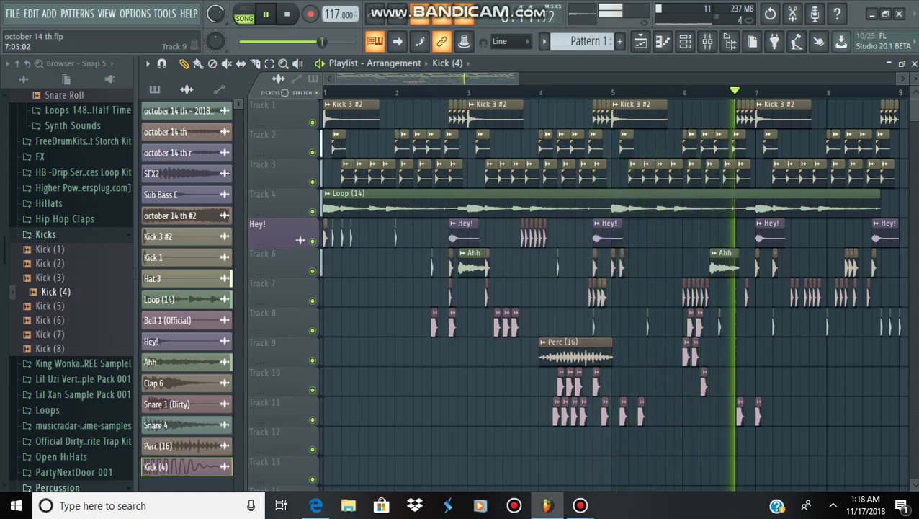
left_click(820, 413)
left_click(857, 412)
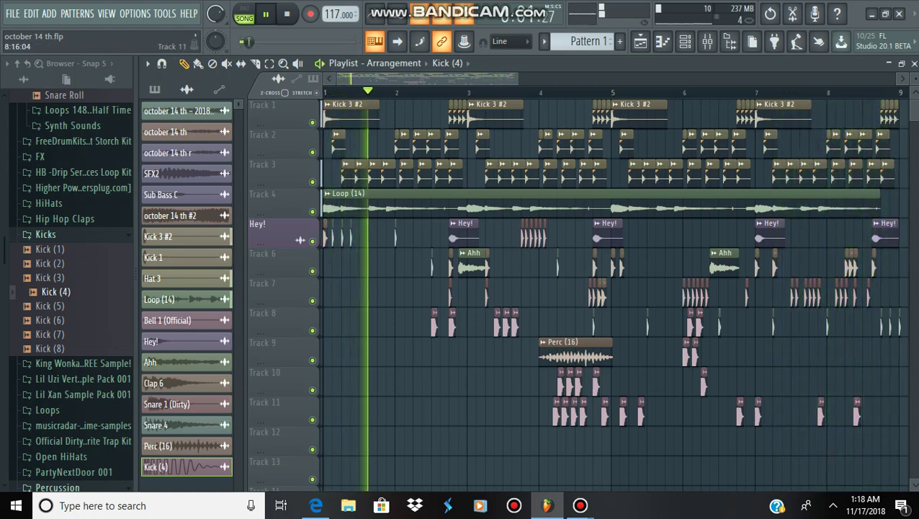
left_click(893, 411)
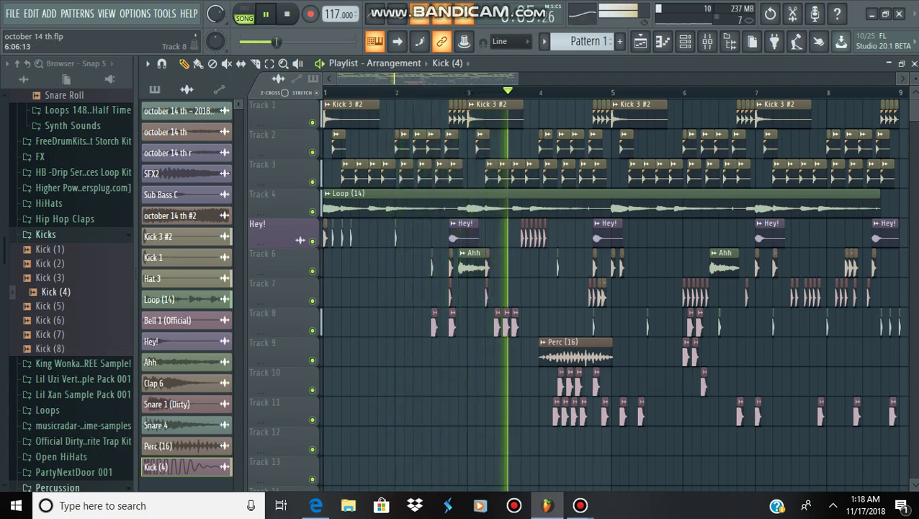
- Shift the last Kick (4) clip on Track 11 so that it ends exactly at bar 9
left_click_drag(860, 130, 909, 455)
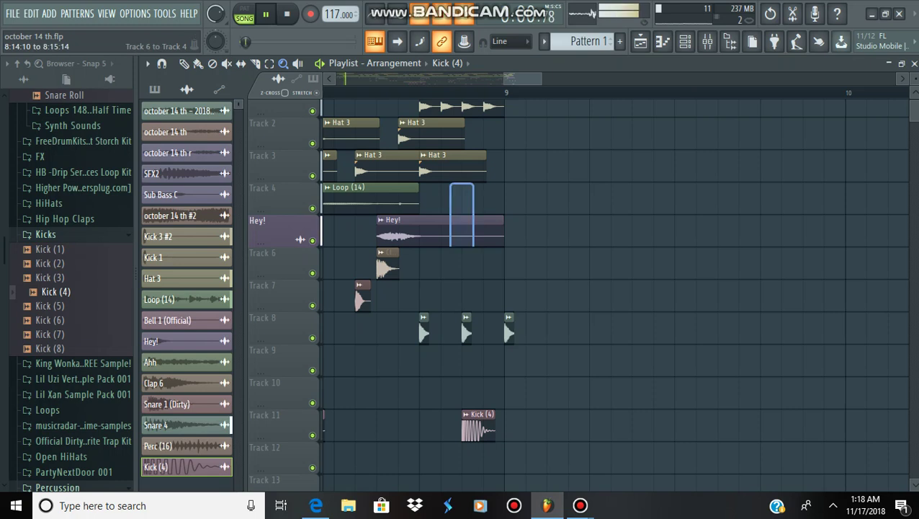
left_click_drag(452, 200, 534, 450)
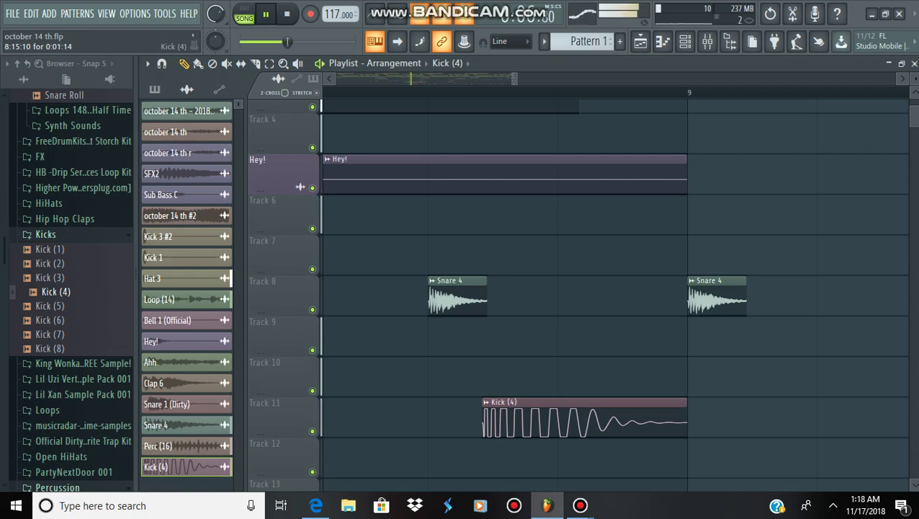
scroll(504, 288, "up", 3)
scroll(576, 288, "down", 3)
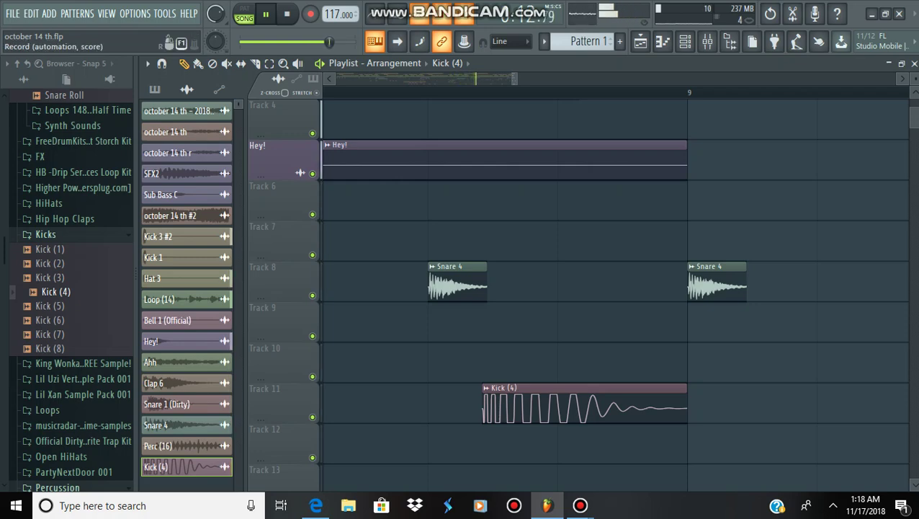
right_click(395, 200)
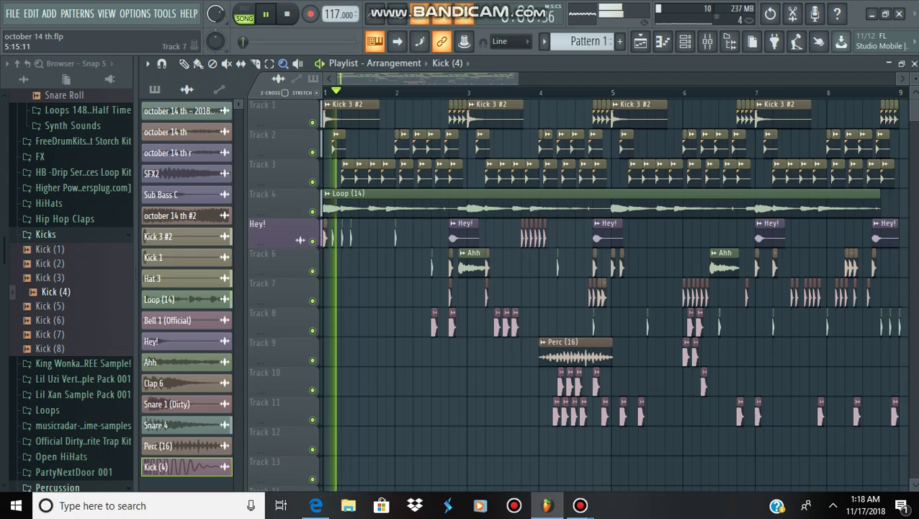
- Move the last Kick (4) on Track 11 back to beat 4 of bar 8 and add another an eighth note after it
left_click_drag(885, 351, 905, 442)
left_click_drag(481, 248, 827, 434)
left_click_drag(406, 292, 578, 425)
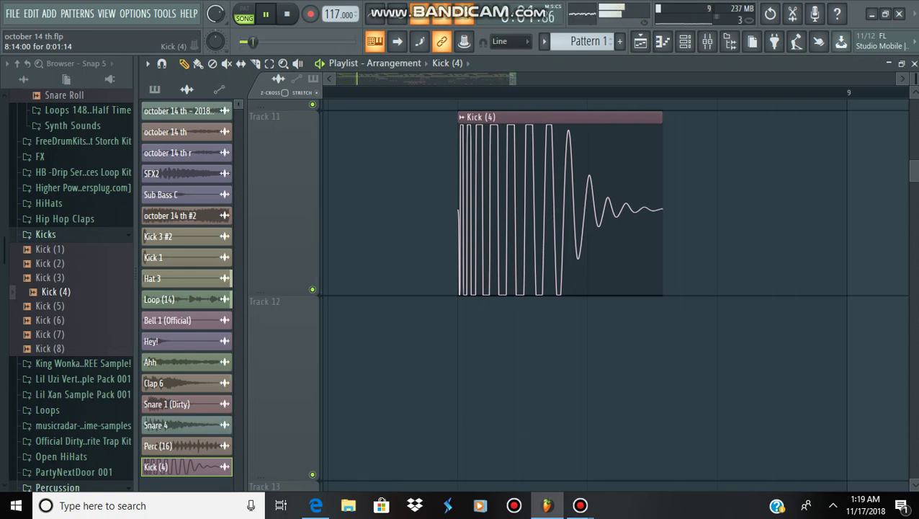
left_click_drag(560, 209, 430, 209)
left_click(595, 208)
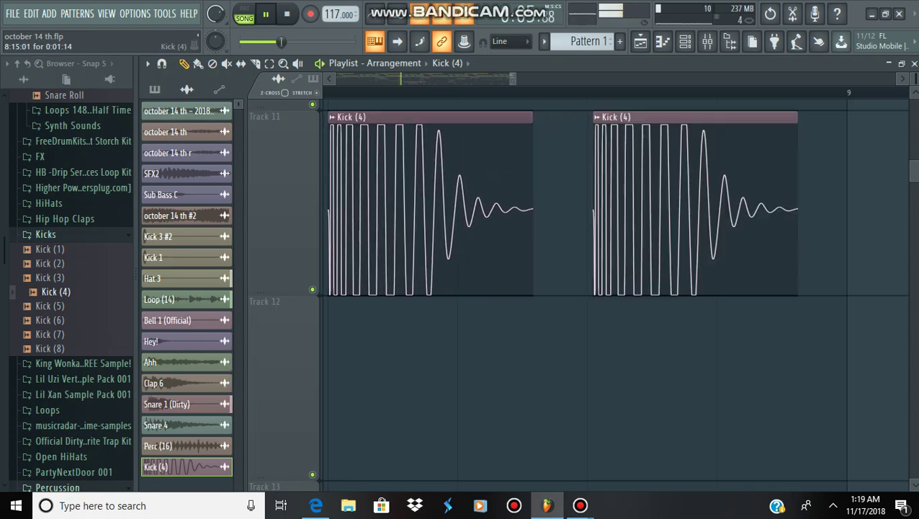
left_click_drag(595, 207, 589, 208)
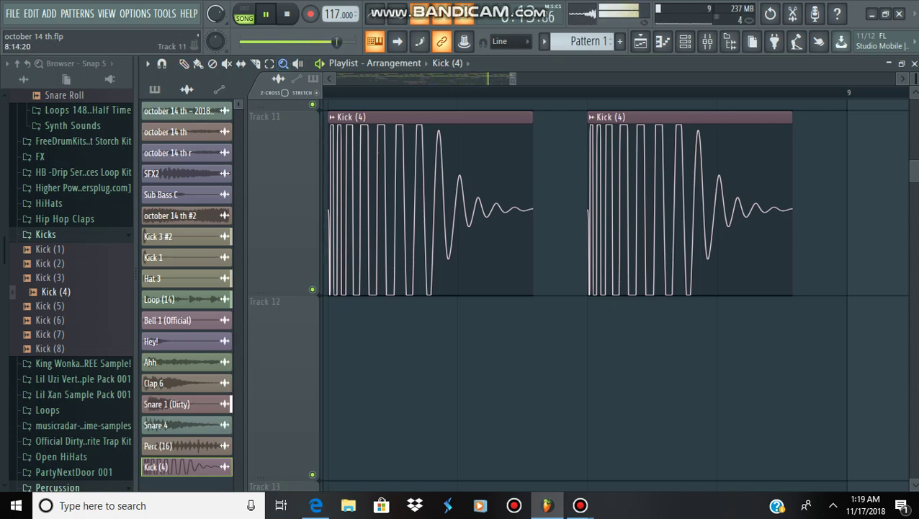
right_click(567, 232)
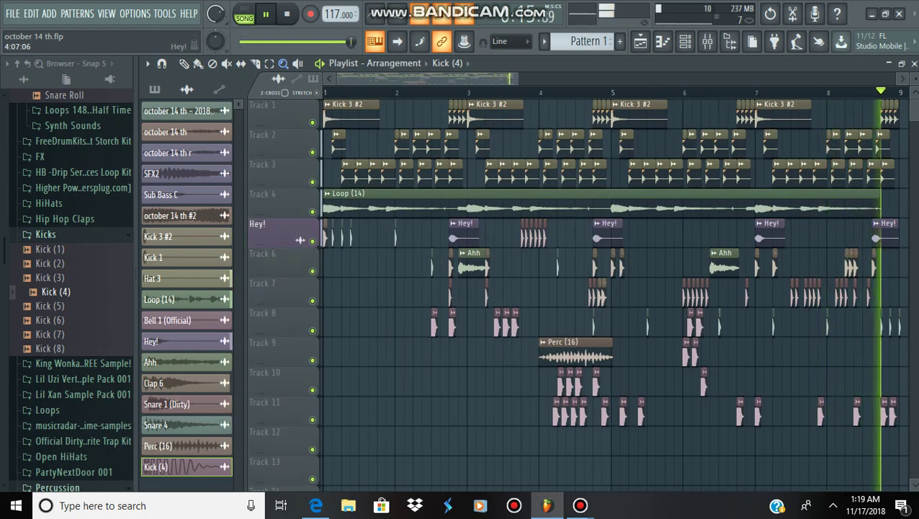
key("space")
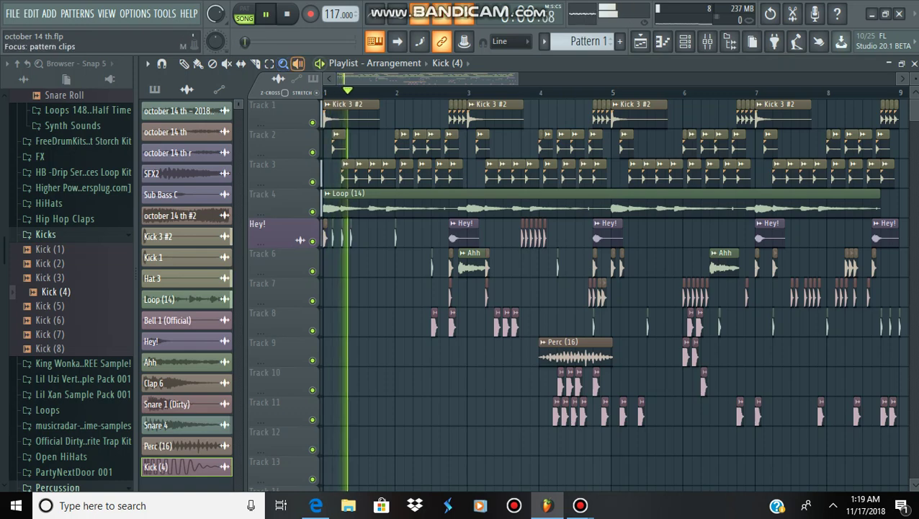
left_click(892, 424)
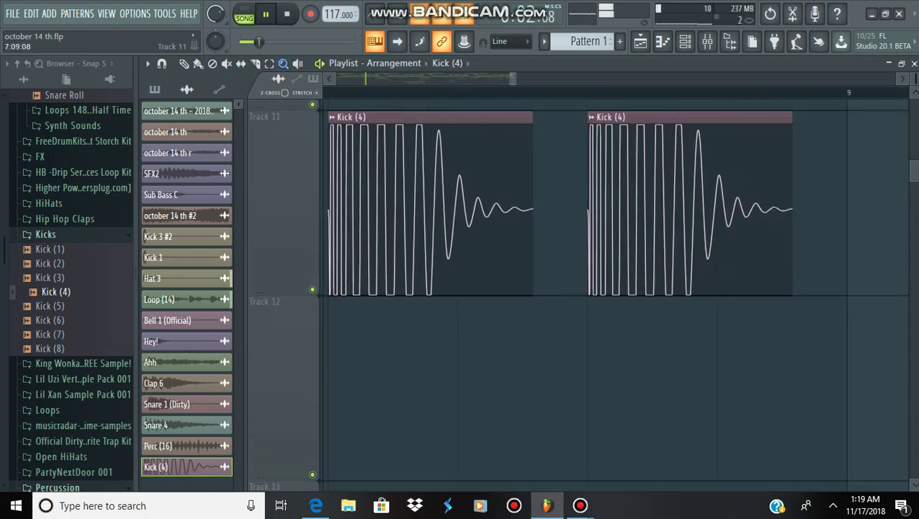
right_click(577, 263)
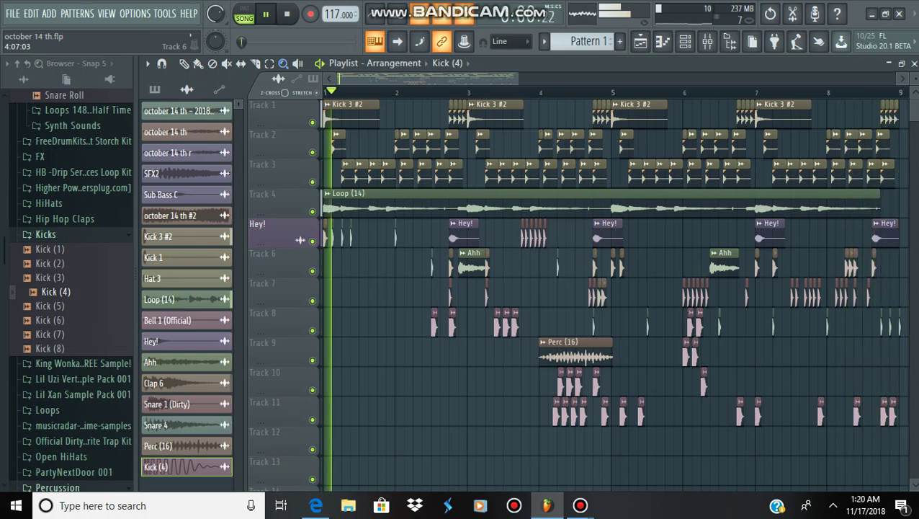
- Move the last Snare 4 clip on Track 8 so that it ends exactly at bar 9
left_click_drag(870, 114, 909, 441)
left_click_drag(569, 454, 420, 157)
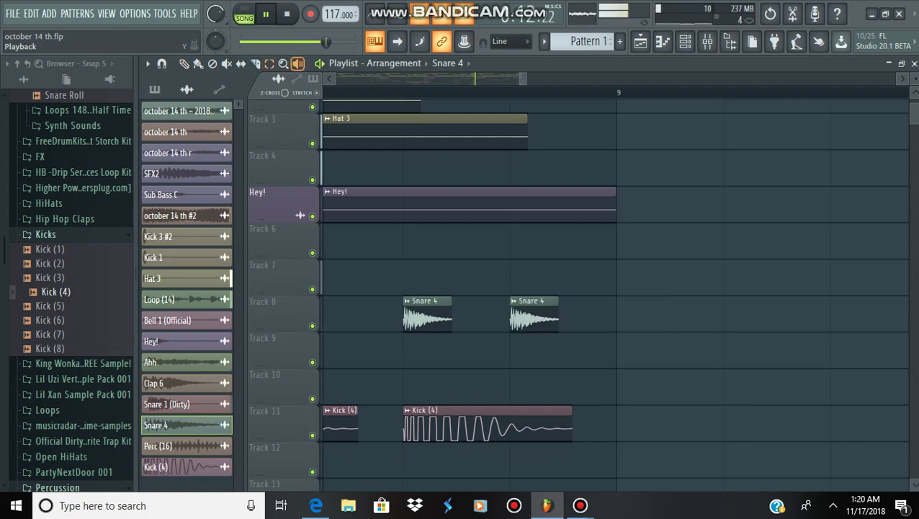
left_click_drag(443, 222, 558, 369)
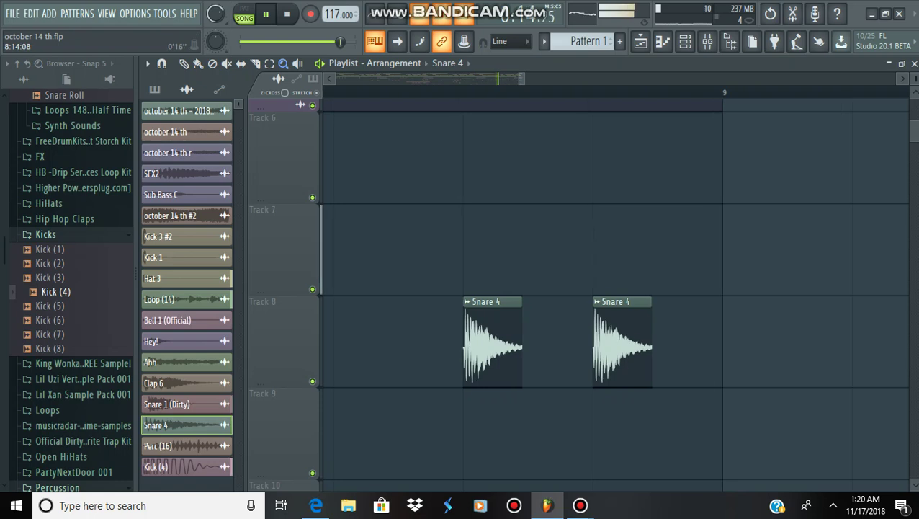
left_click_drag(620, 338, 690, 338)
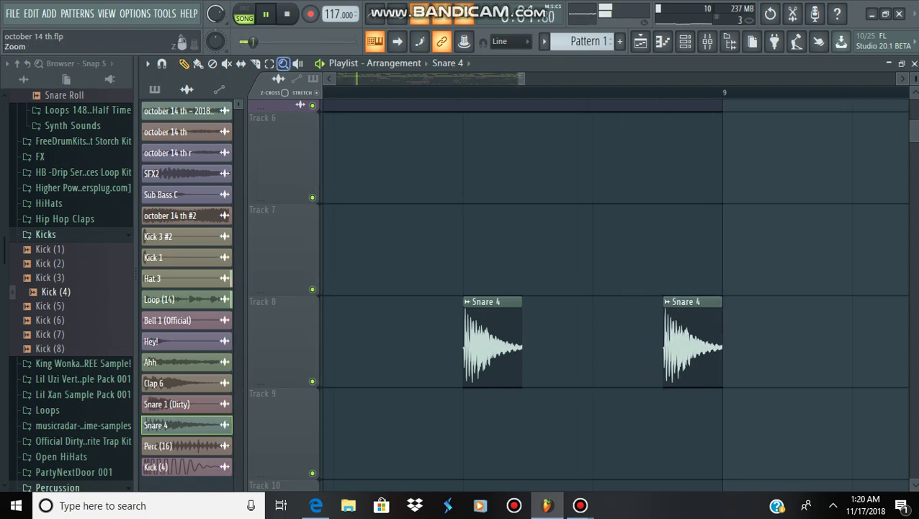
- Place an Fx (30) clip from the FX sample folder on Track 9 so that it starts at bar 1
right_click(456, 172)
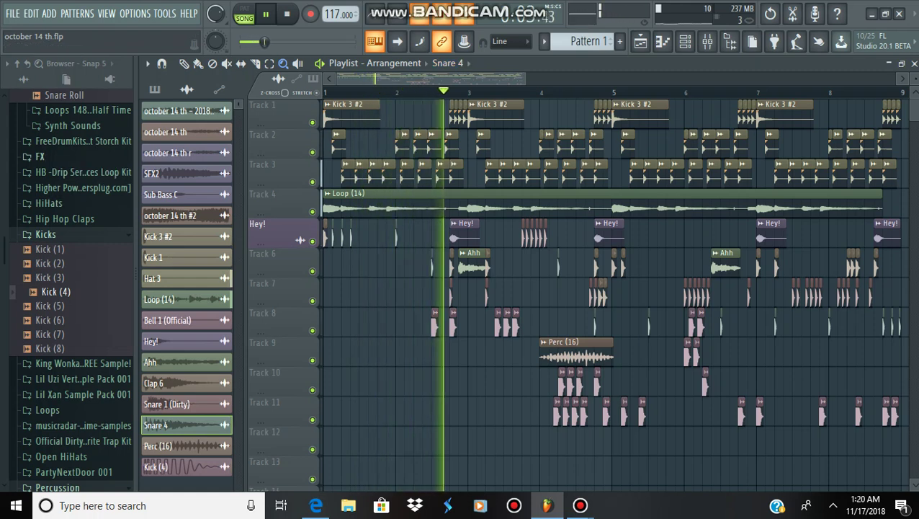
left_click(41, 156)
left_click(50, 181)
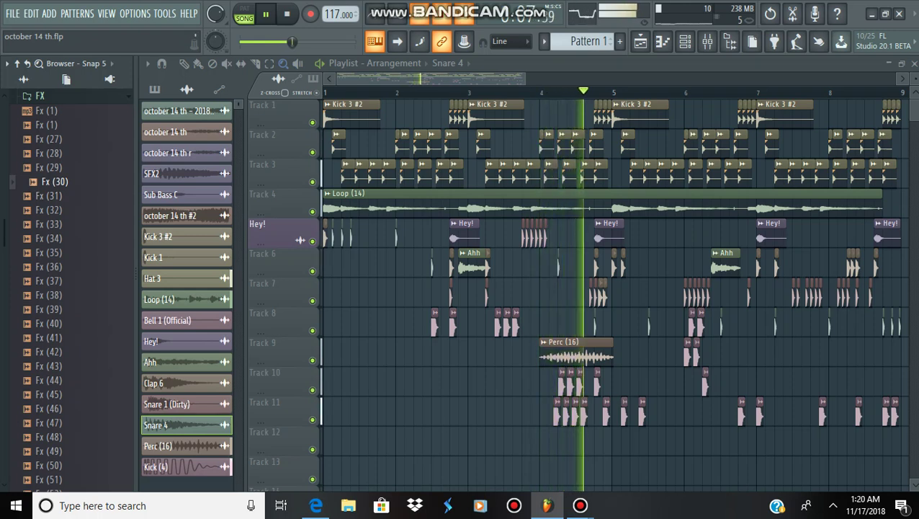
left_click_drag(54, 182, 328, 356)
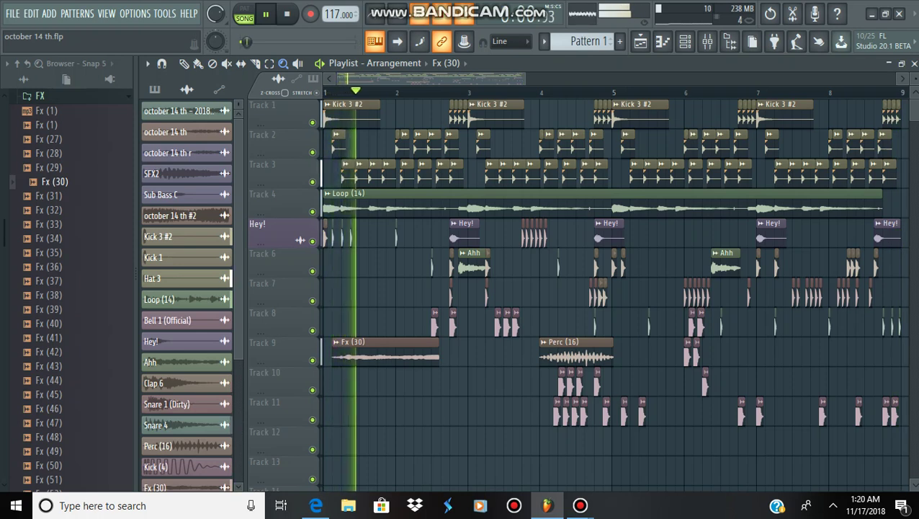
left_click(184, 63)
left_click_drag(361, 353, 352, 353)
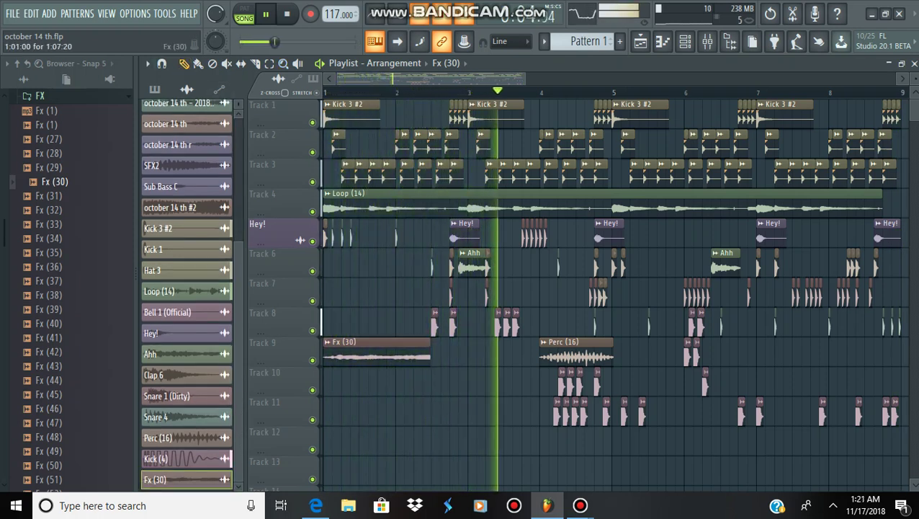
- Lengthen the Fx (30) clip to 2:05:20 and add two more, at bar 2 on Track 10 and bar 3 on Track 13
left_click_drag(429, 353, 485, 352)
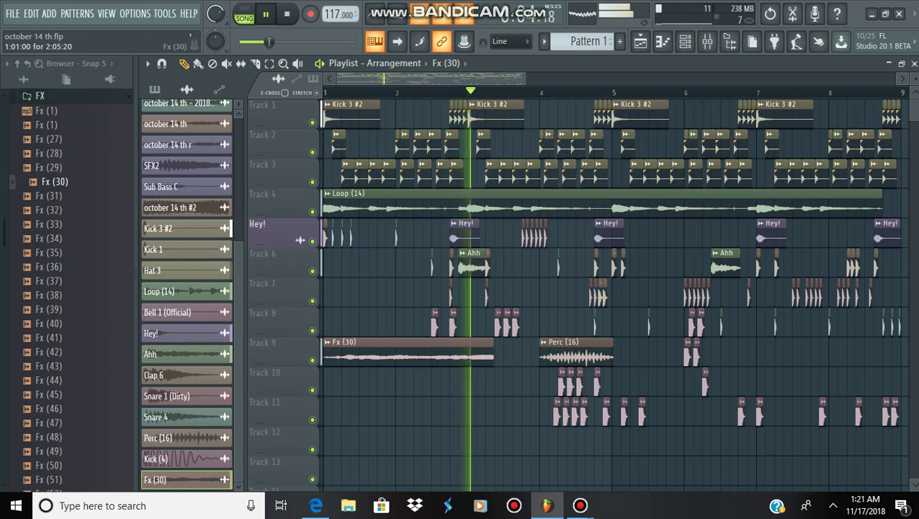
key("space")
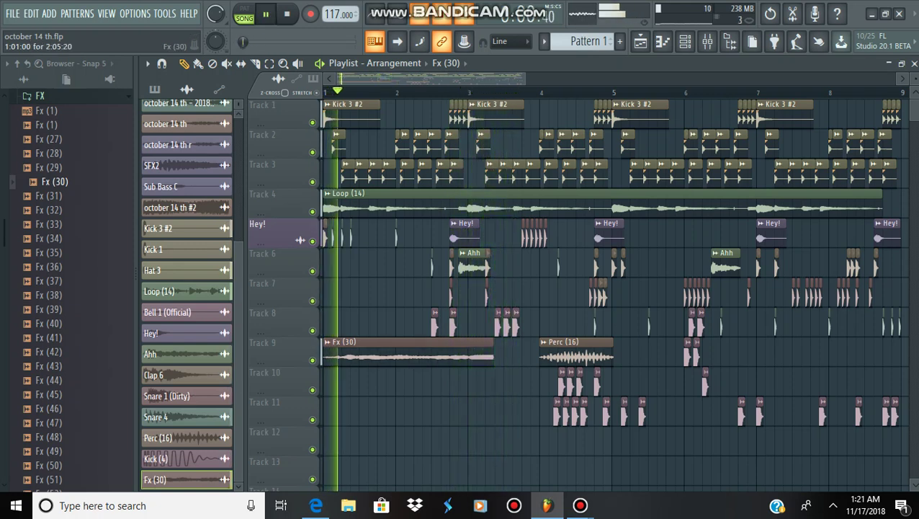
left_click(401, 384)
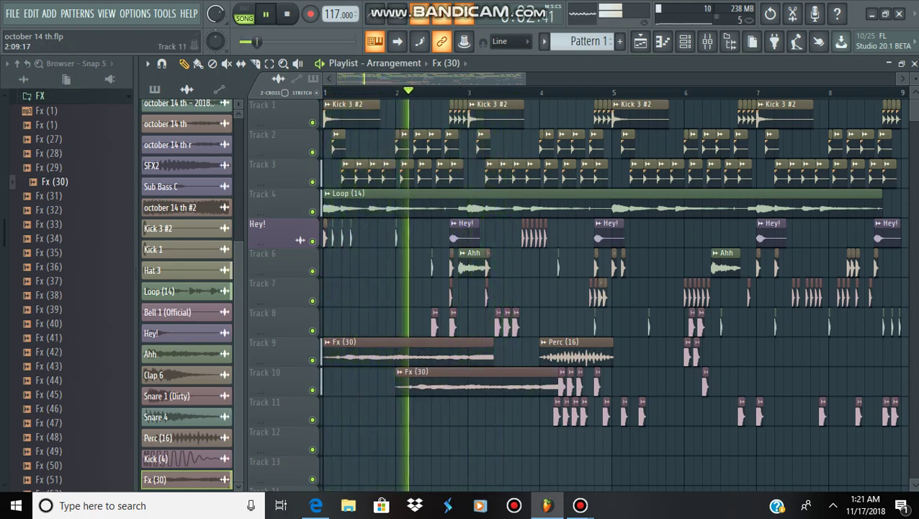
left_click(505, 470)
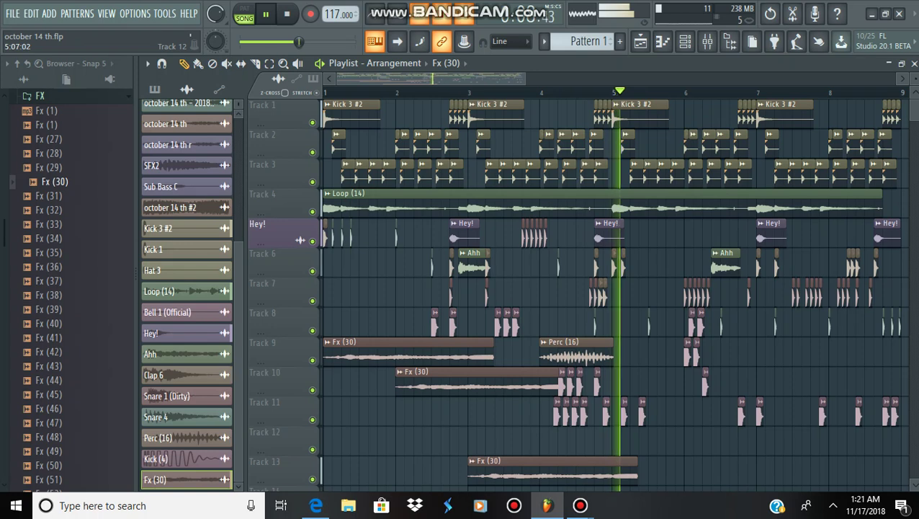
- Move the bar 1 Fx (30) clip down to Track 12 and the bar 2 Fx (30) clip down to Track 14
scroll(461, 352, "down", 2)
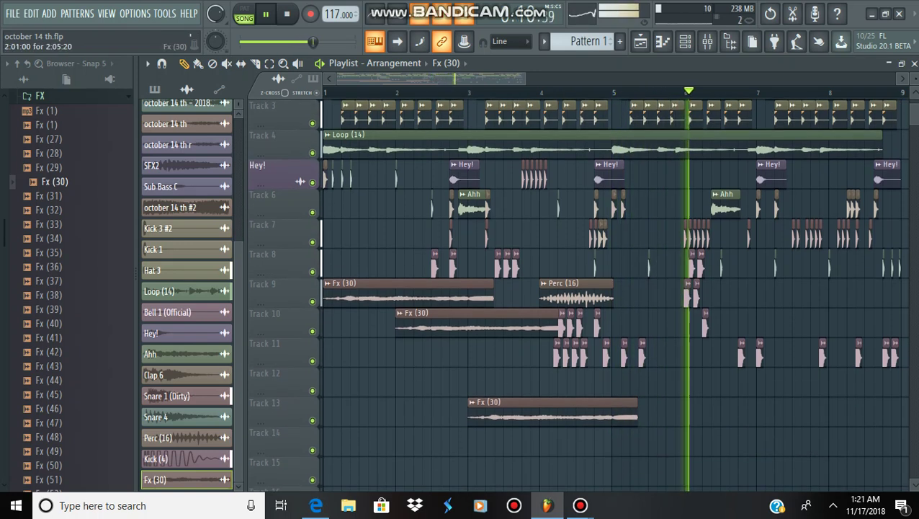
left_click_drag(428, 292, 428, 380)
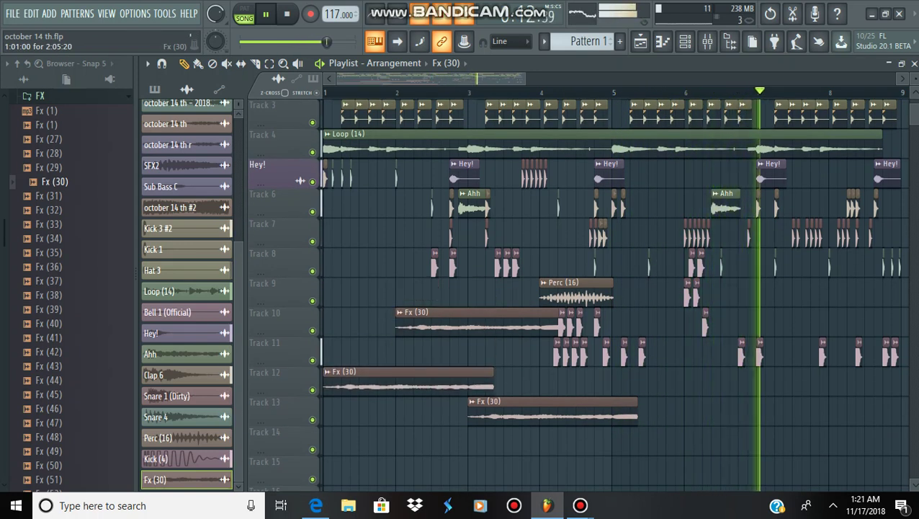
left_click_drag(441, 322, 440, 440)
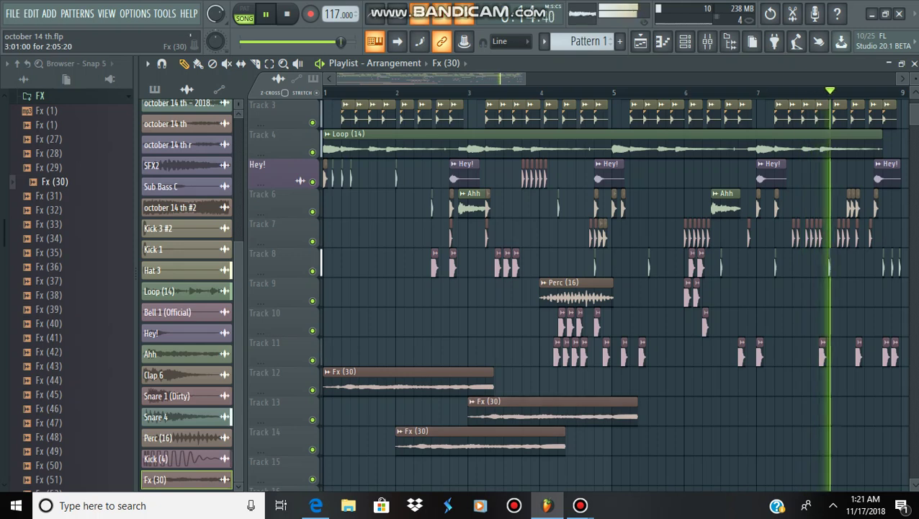
- Lower the channel volume of the Fx (30) sample to 40%
double_click(507, 405)
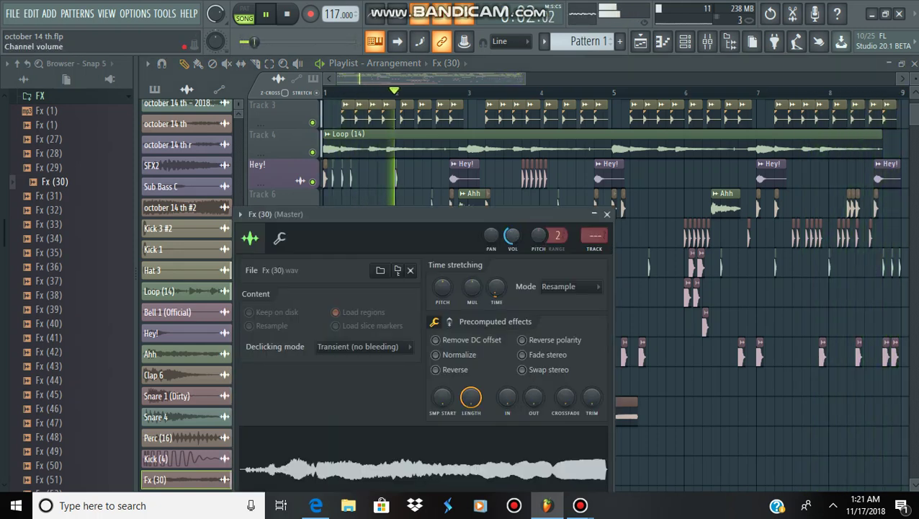
left_click_drag(324, 214, 84, 271)
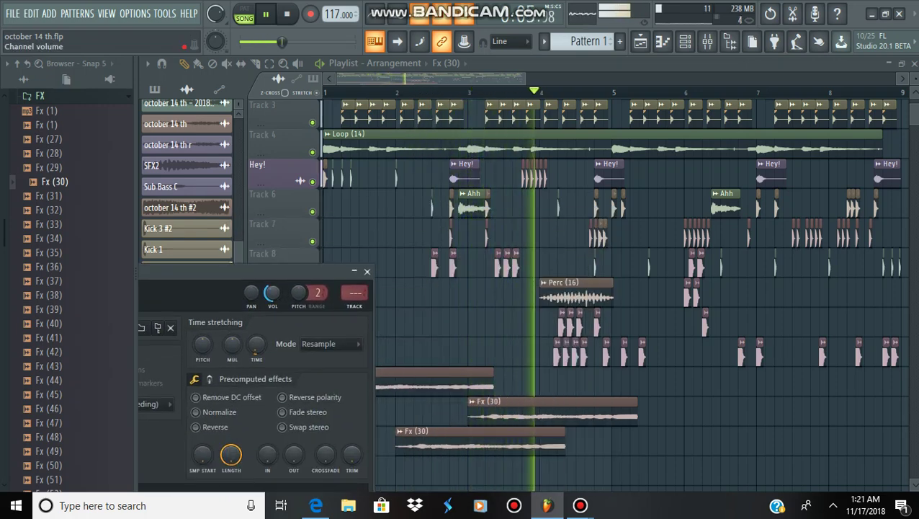
left_click_drag(273, 293, 273, 294)
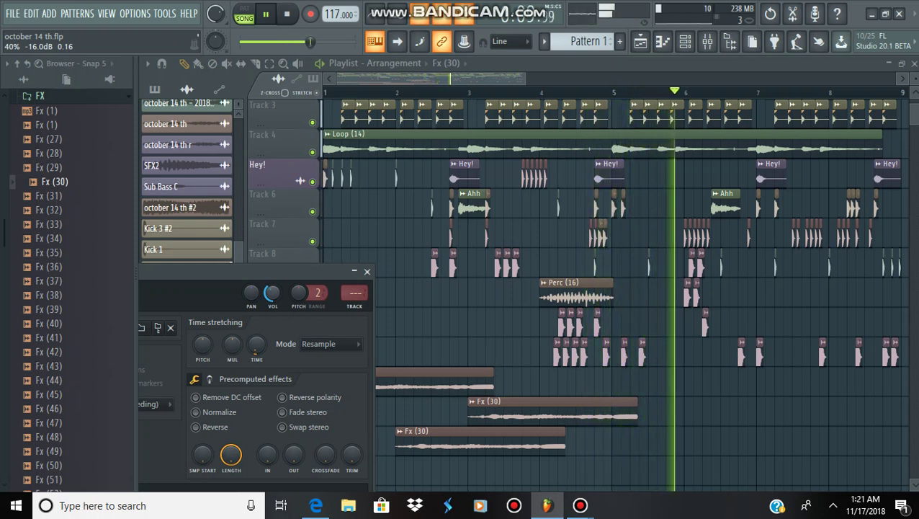
left_click_drag(324, 41, 338, 41)
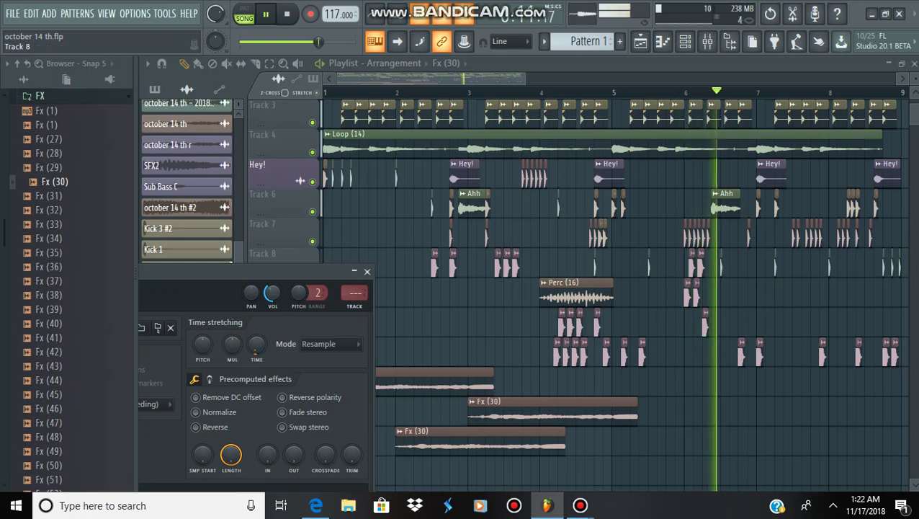
left_click(283, 64)
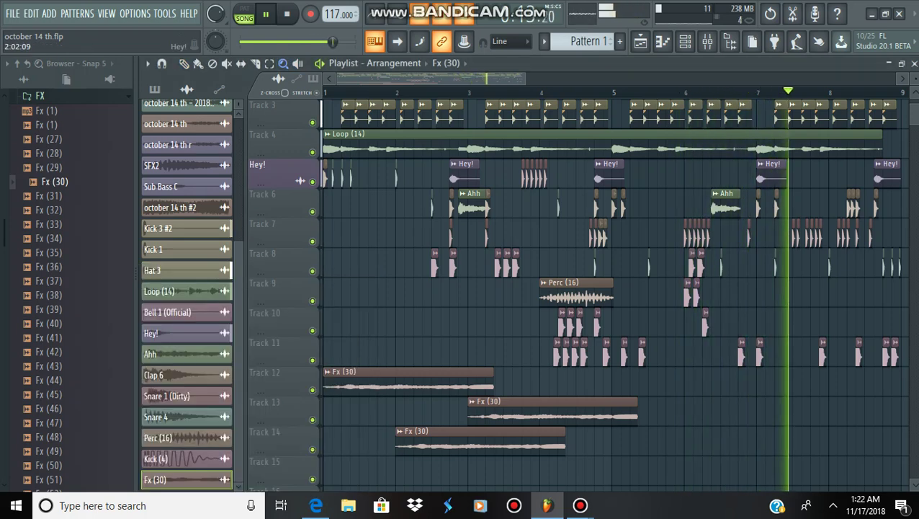
right_click(484, 230)
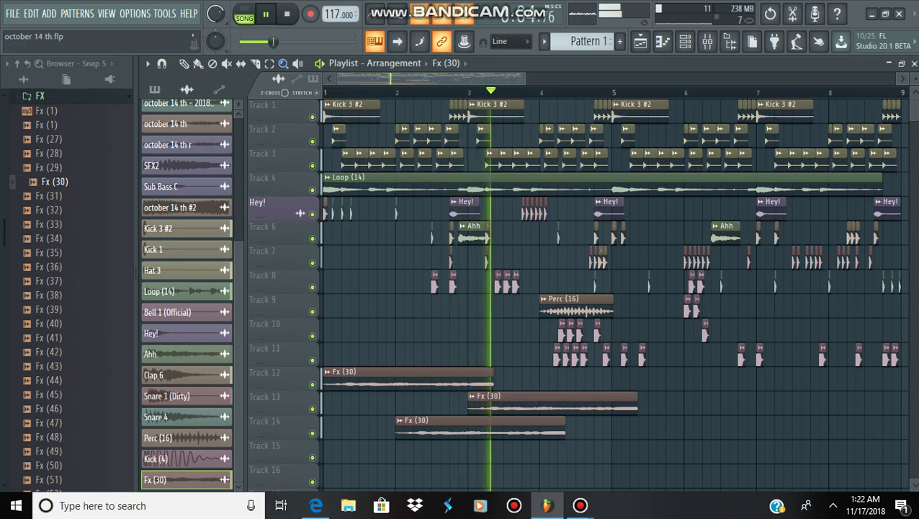
double_click(553, 405)
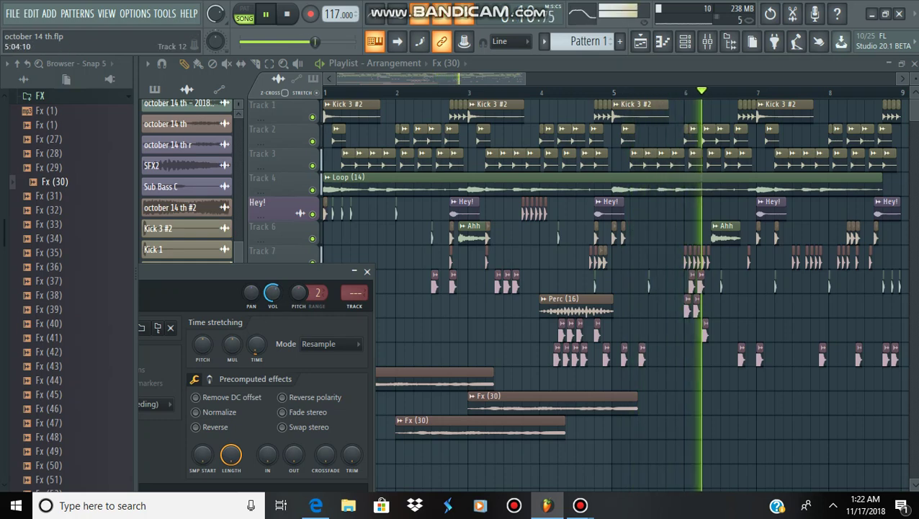
left_click(283, 64)
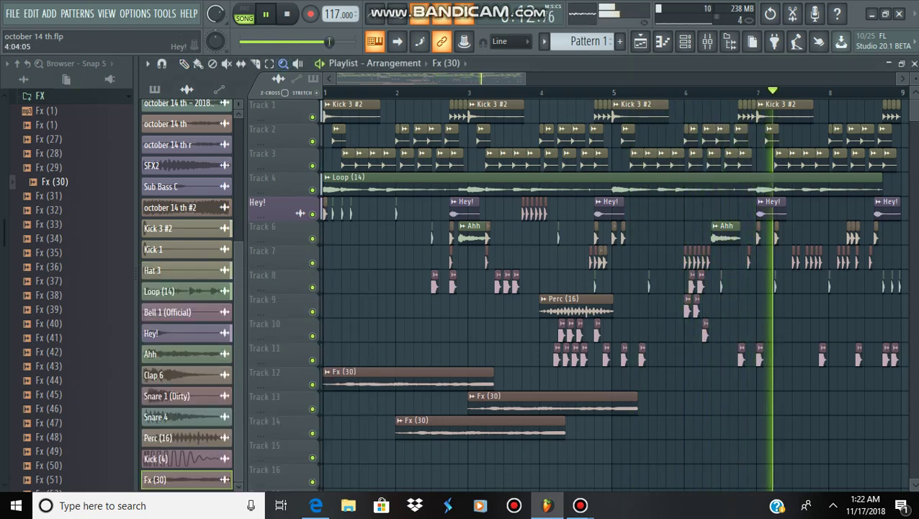
left_click(553, 218)
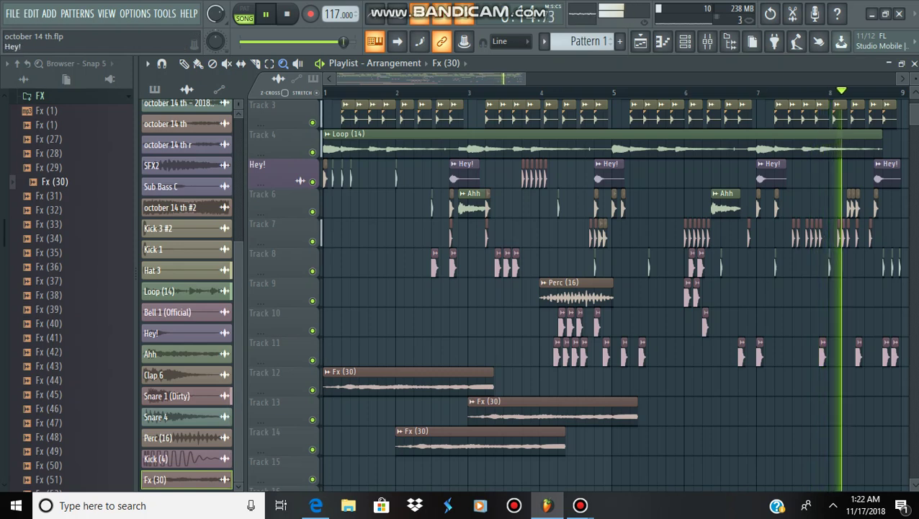
- Add an Fx (41) clip from the FX samples on Track 12 in bar 8 and shift it slightly earlier
left_click(51, 338)
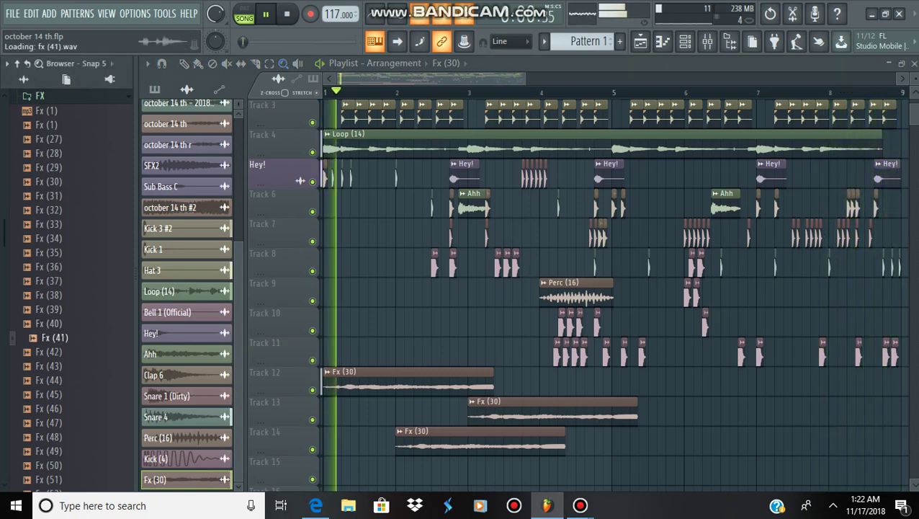
scroll(72, 288, "down", 2)
left_click_drag(54, 252, 868, 380)
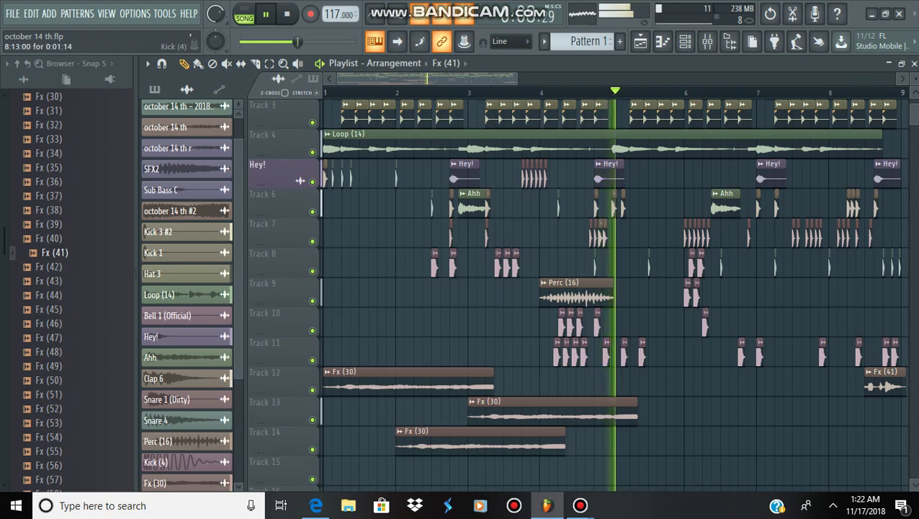
left_click_drag(878, 380, 869, 381)
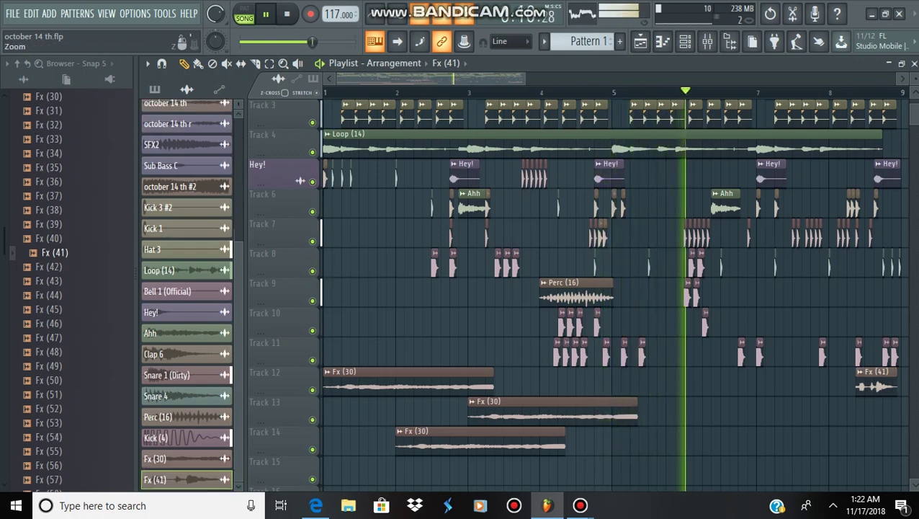
- Shift the Fx (41) clip on Track 12 so that it ends exactly at bar 9
left_click_drag(804, 338, 895, 424)
left_click_drag(578, 115, 907, 383)
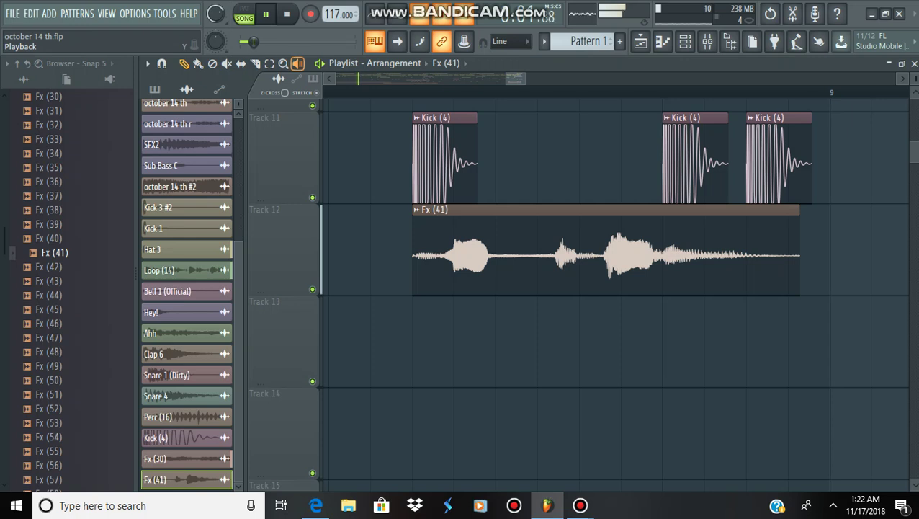
left_click_drag(779, 166, 855, 331)
left_click_drag(397, 173, 749, 389)
left_click_drag(602, 295, 684, 295)
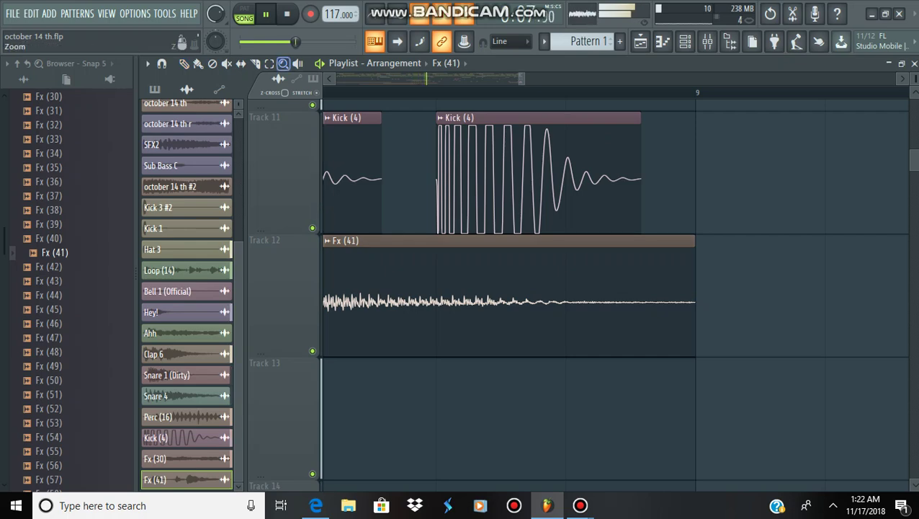
right_click(441, 282)
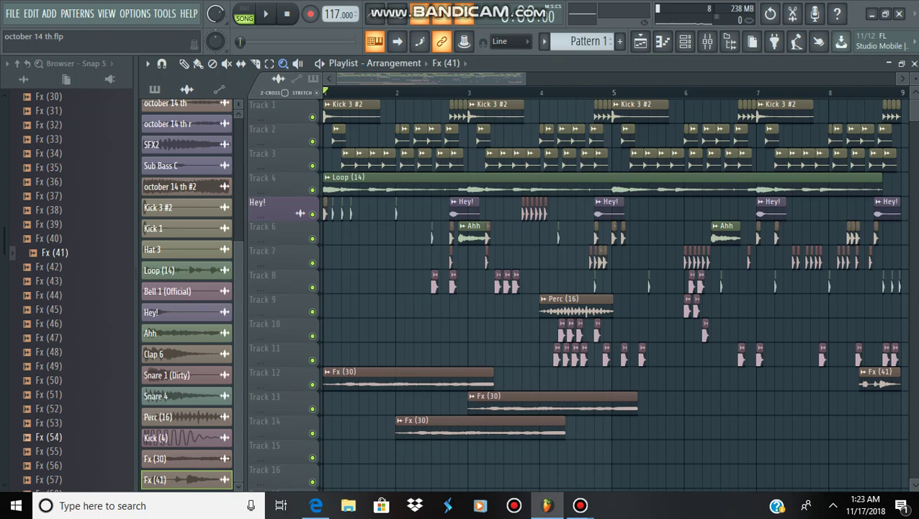
- Play the arrangement and place an Fx (45) clip on Track 11 so that it starts at beat 4 of bar 2
key("space")
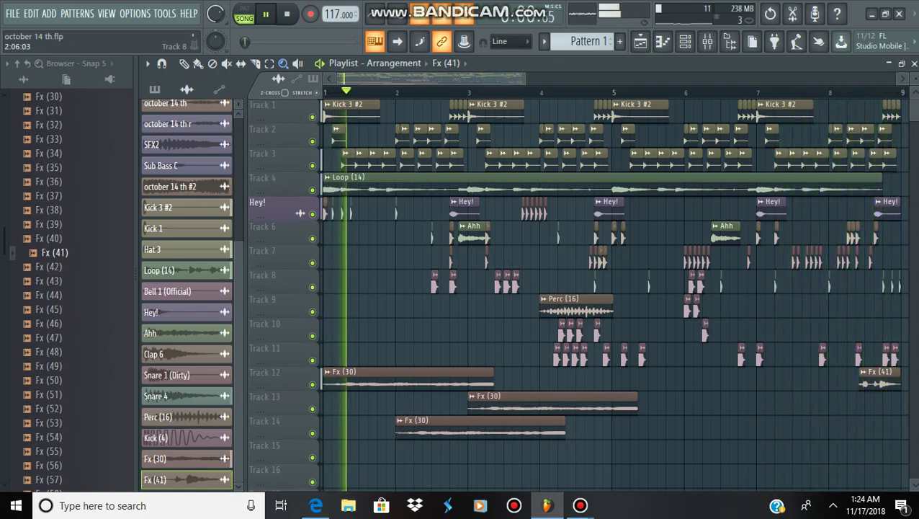
left_click(50, 308)
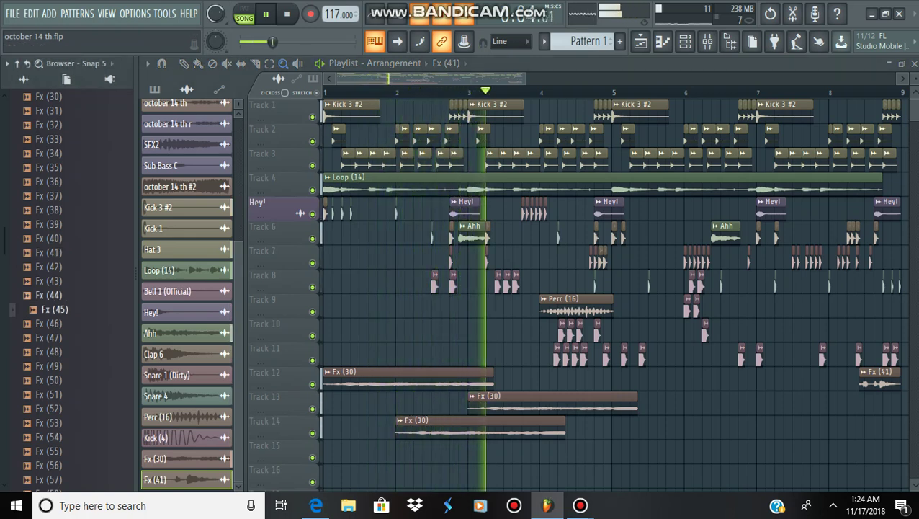
left_click_drag(54, 308, 425, 353)
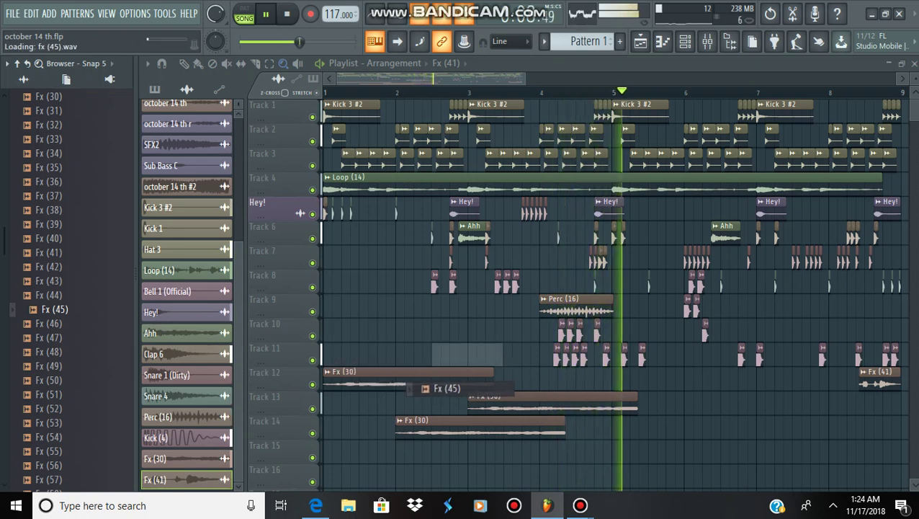
left_click(185, 64)
left_click_drag(448, 353, 466, 353)
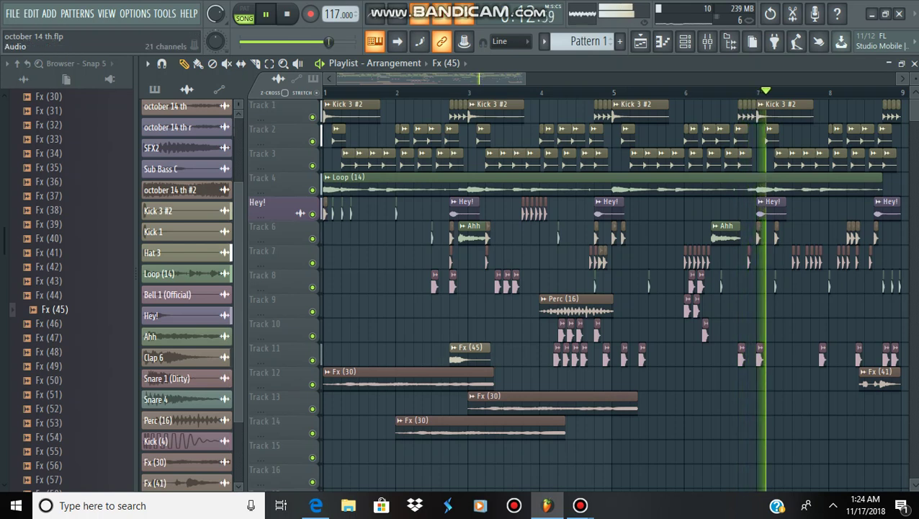
- Audition the FX samples from Fx (51) onward against the playing beat, comparing those between Fx (56) and Fx (61)
mouse_move(520, 8)
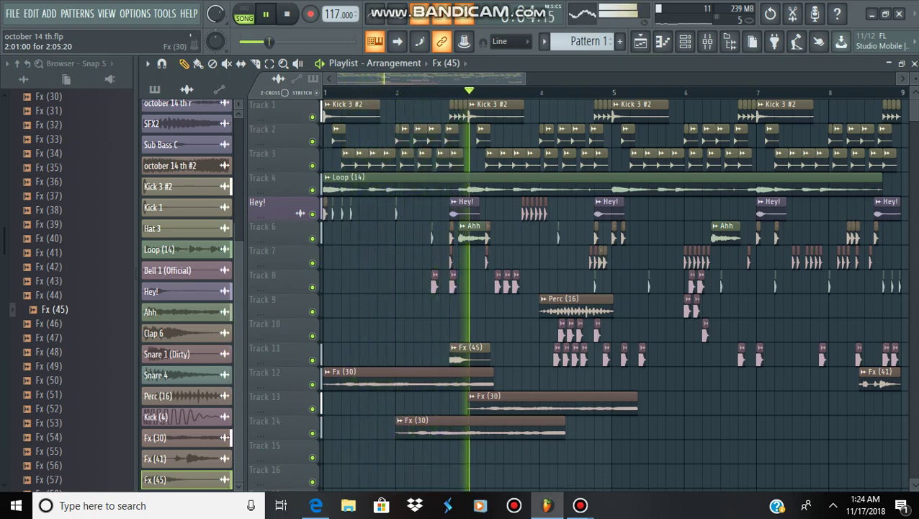
left_click(54, 423)
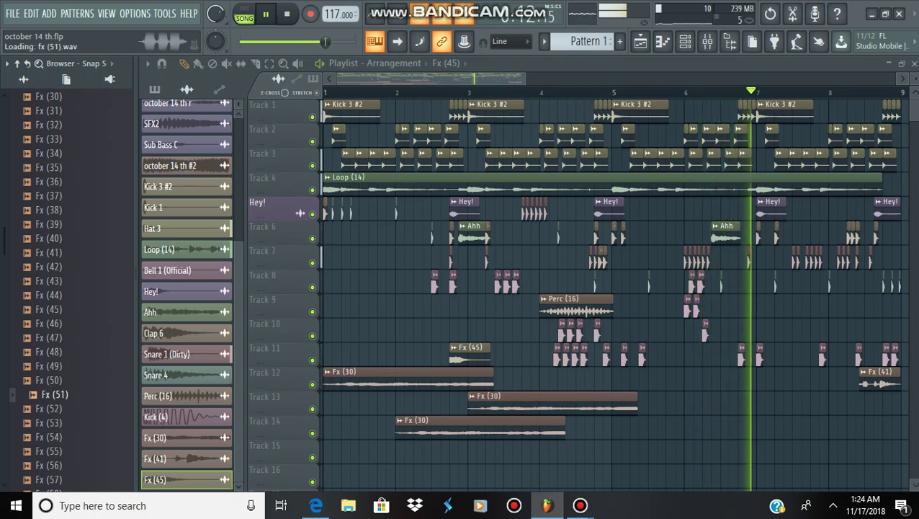
key("Down")
key("Down")
key("Down")
key("Down")
key("Down")
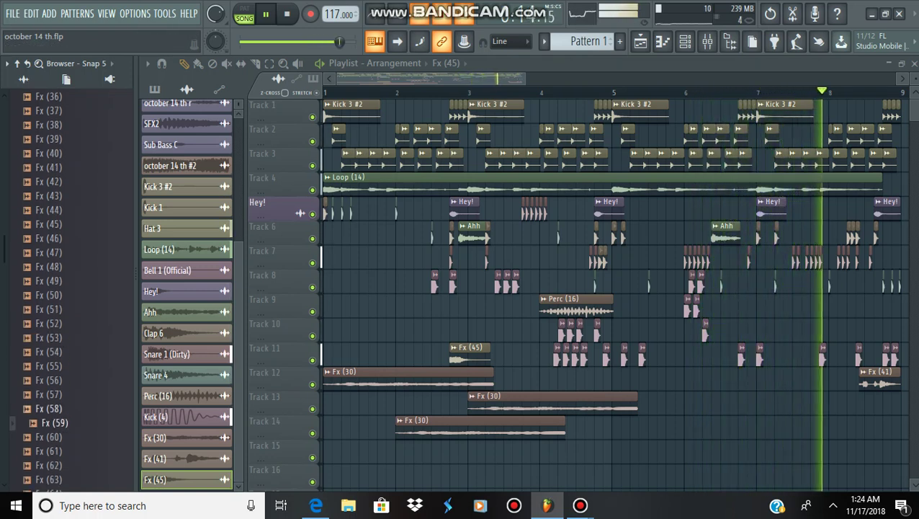
key("Up")
key("Up")
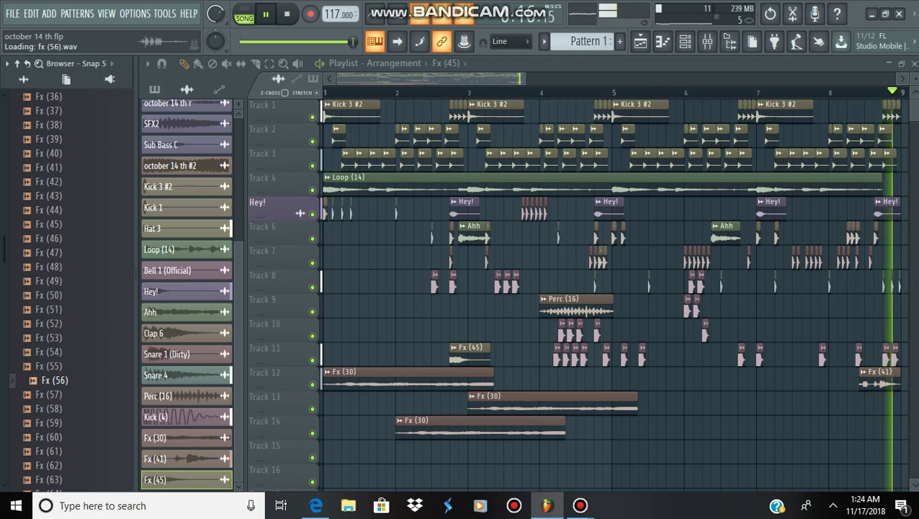
key("Down")
key("Down")
key("Down")
key("Down")
key("Down")
key("Down")
key("Down")
key("Down")
key("Down")
key("Down")
key("Down")
key("Up")
key("Up")
key("Up")
key("Up")
key("Up")
key("Up")
key("Up")
key("Up")
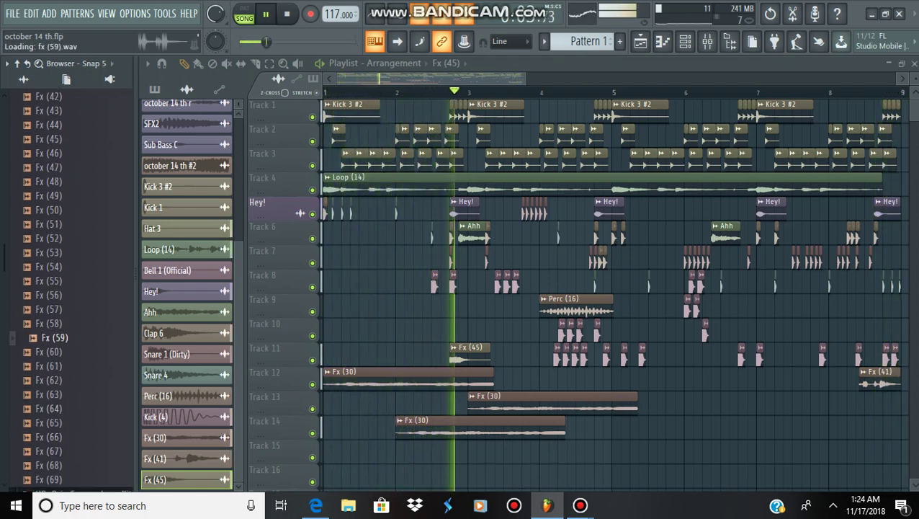
key("Down")
key("Down")
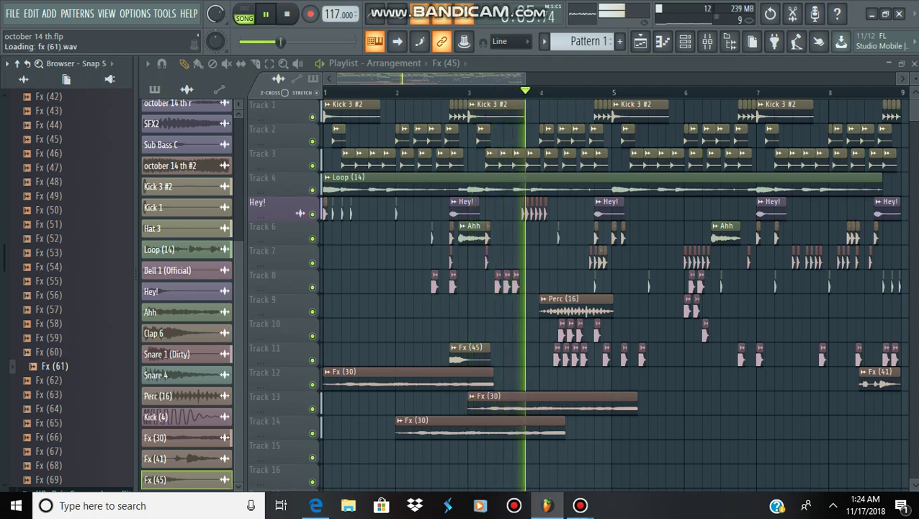
key("Up")
key("Up")
key("Up")
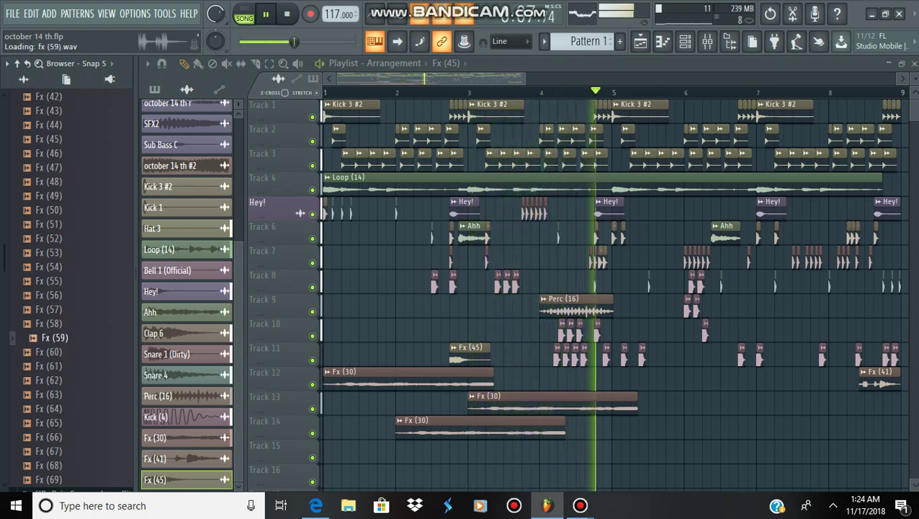
key("Up")
key("Up")
key("Up")
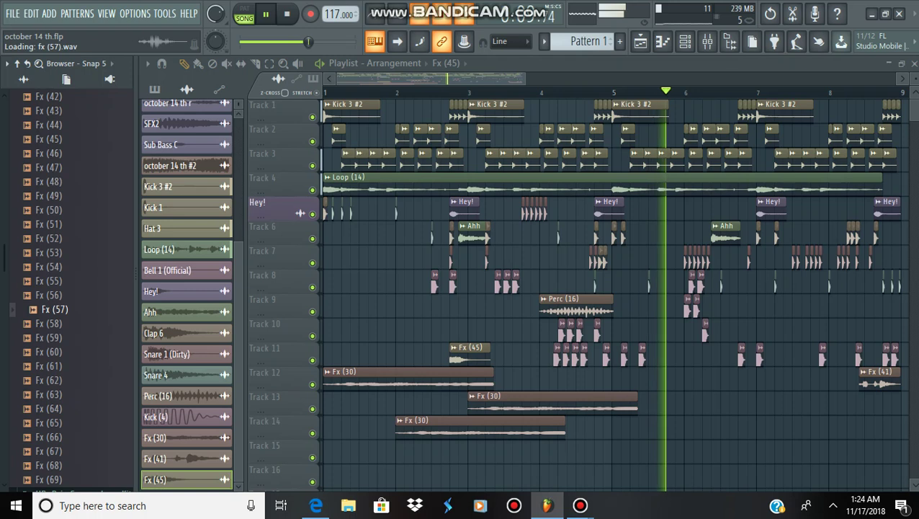
- Add an Fx (56) clip halfway through beat 3 of bar 8 and move it from Track 11 to Track 10
left_click_drag(54, 295, 861, 329)
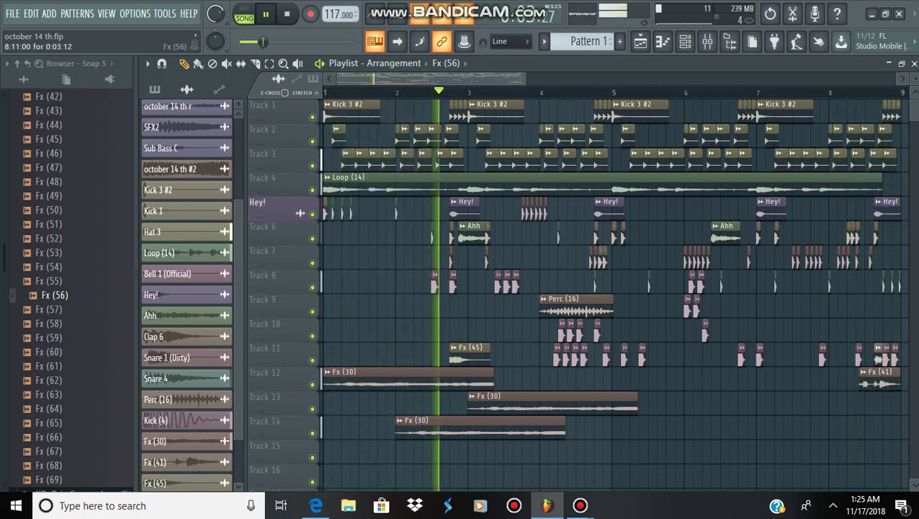
left_click_drag(879, 350, 879, 326)
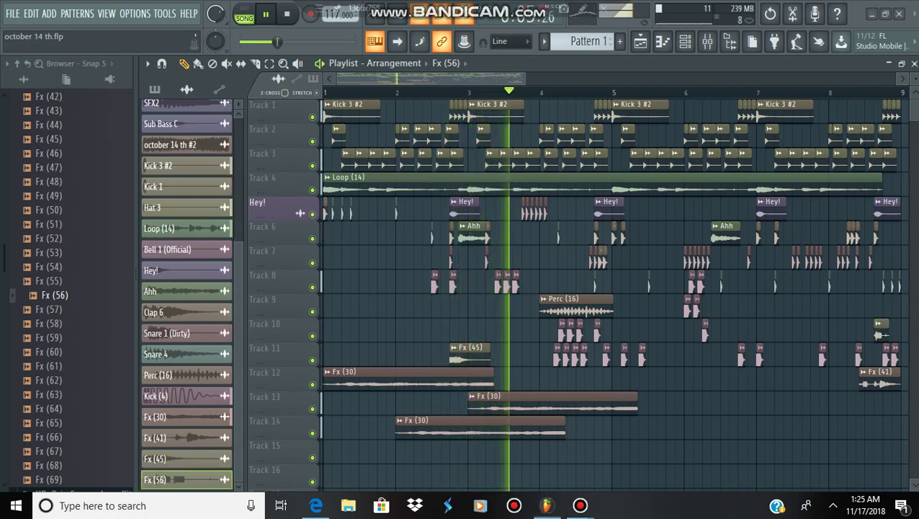